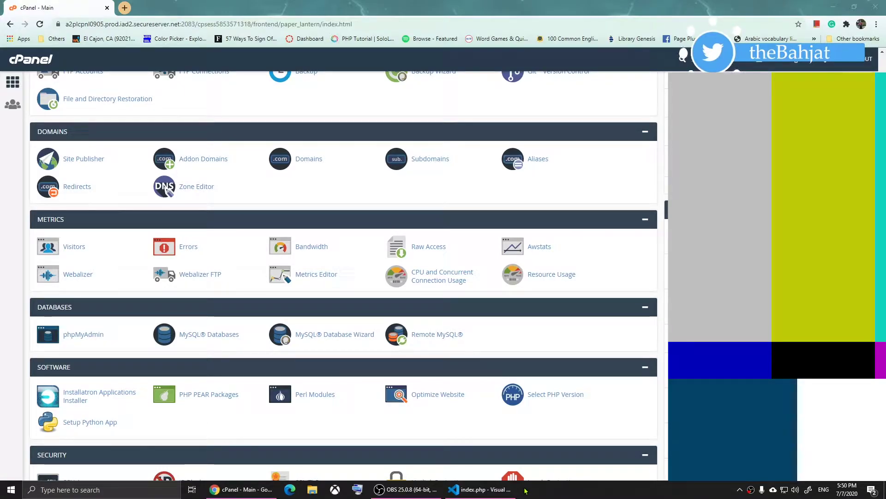
Bring index.php, with its mysqli connection and SELECT query, to the front in Visual Studio Code
click(508, 489)
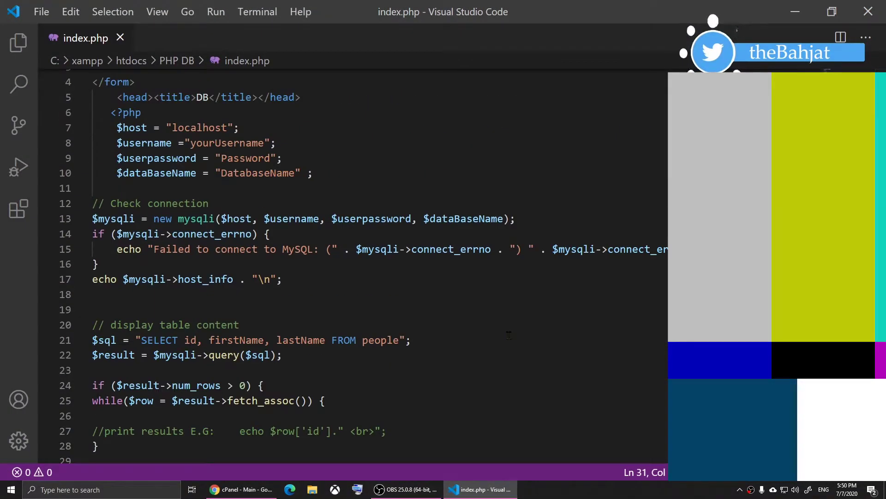
Review index.php from the top, then return to the cPanel dashboard in Chrome
scroll(508, 335, up, 1)
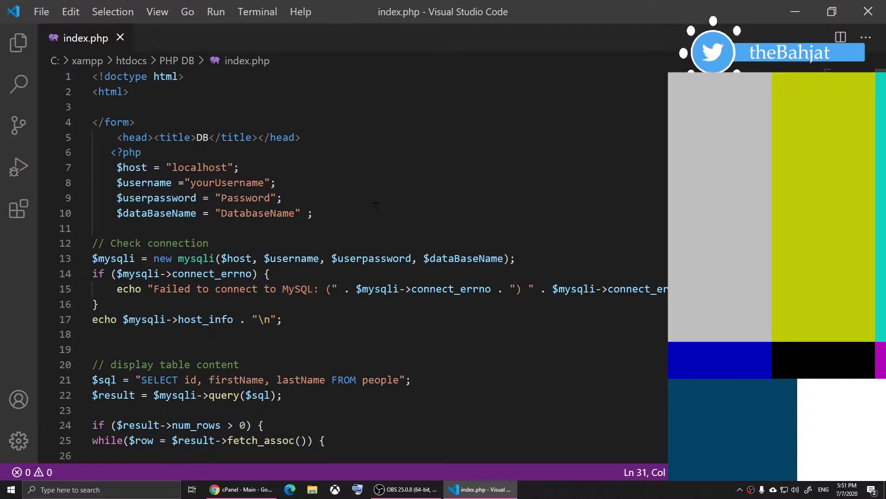
click(229, 494)
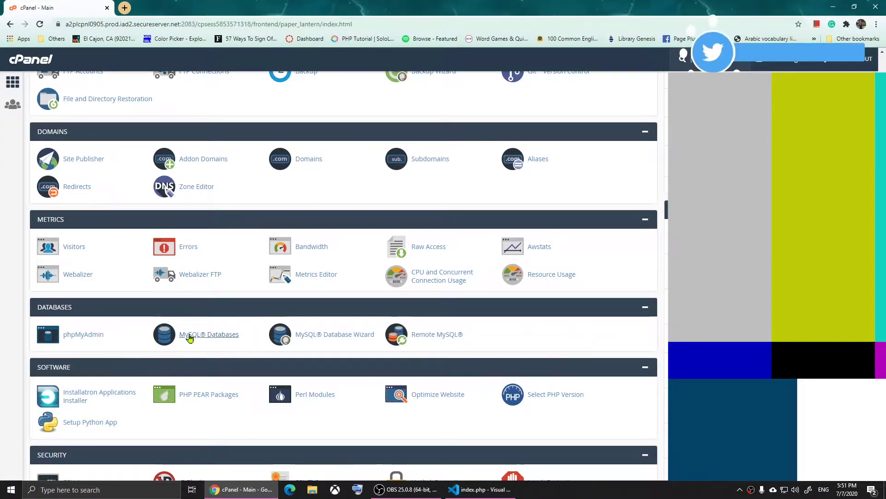
Create the MySQL database 'visitors' using the MySQL Database Wizard
scroll(231, 351, down, 1)
scroll(358, 202, down, 1)
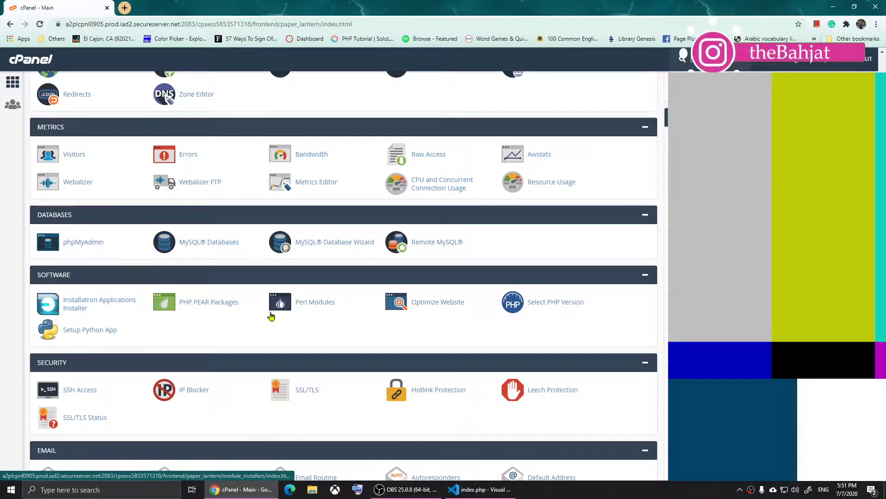
click(333, 243)
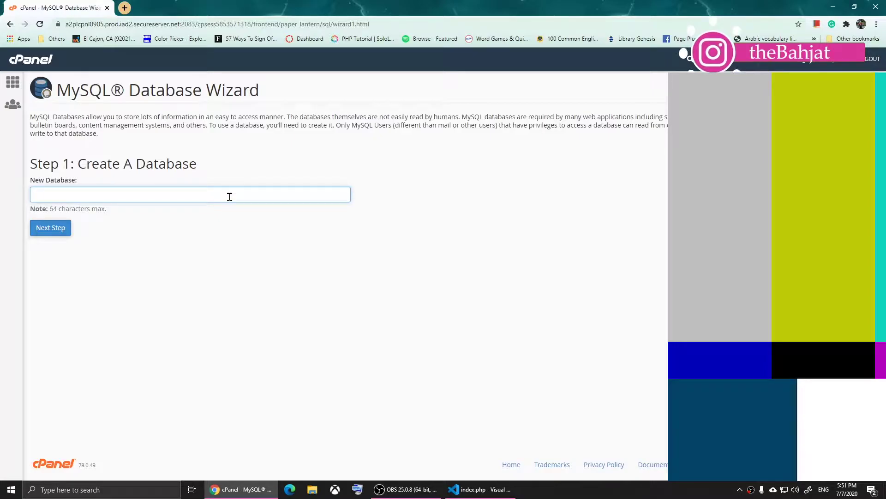
text(visitors)
key(Down)
key(Return)
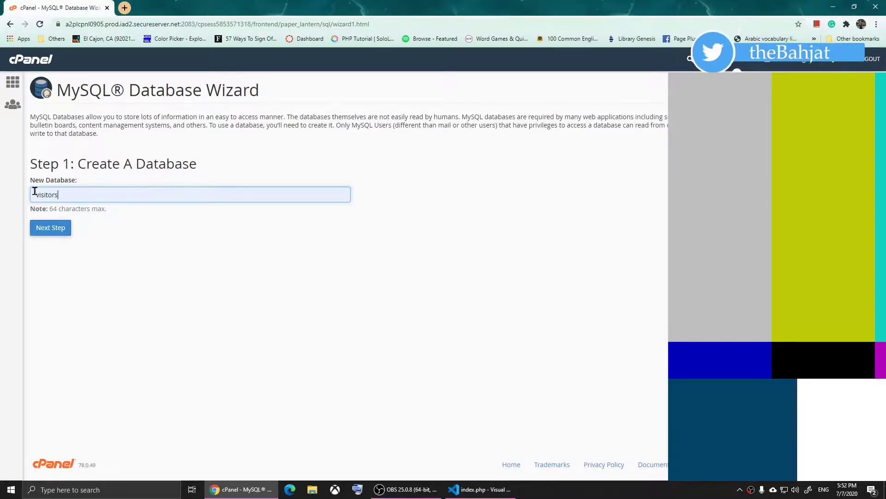
click(46, 229)
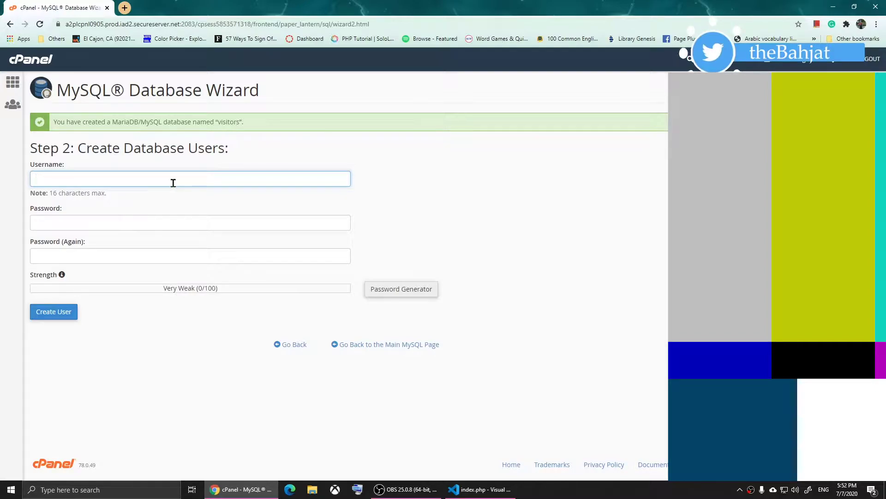
Create the MySQL user 'test', entering its password twice
text(test)
key(Tab)
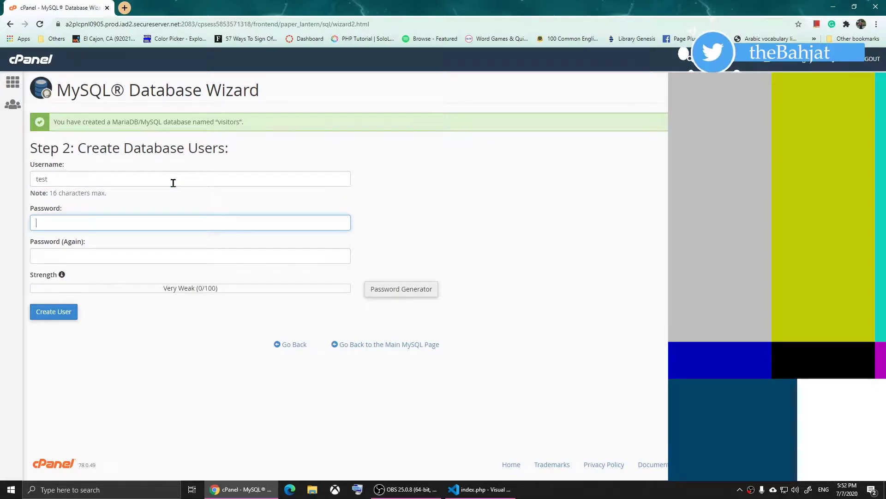
text(123456)
click(84, 255)
text(123456)
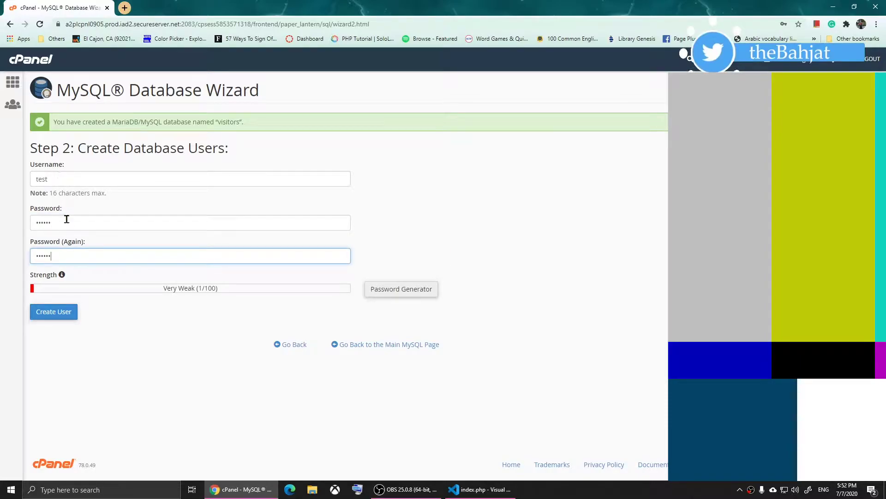
click(55, 312)
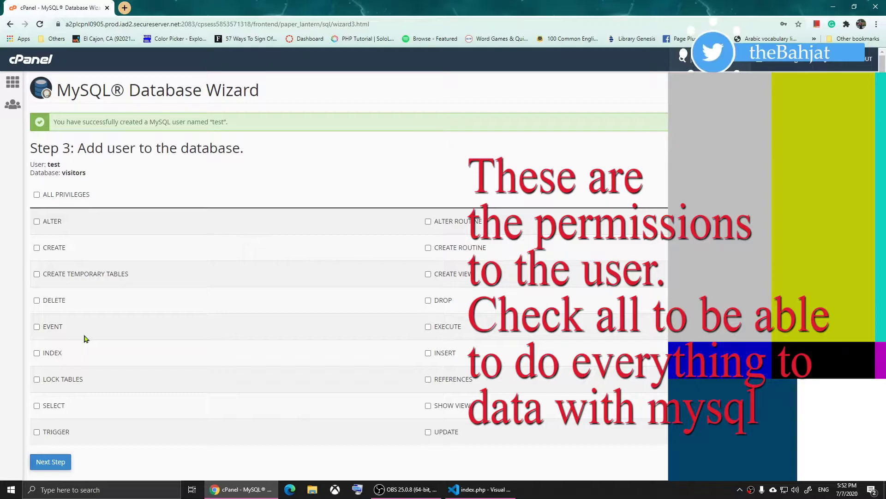
Grant user 'test' ALL PRIVILEGES on visitors, then open phpMyAdmin from cPanel home
click(37, 195)
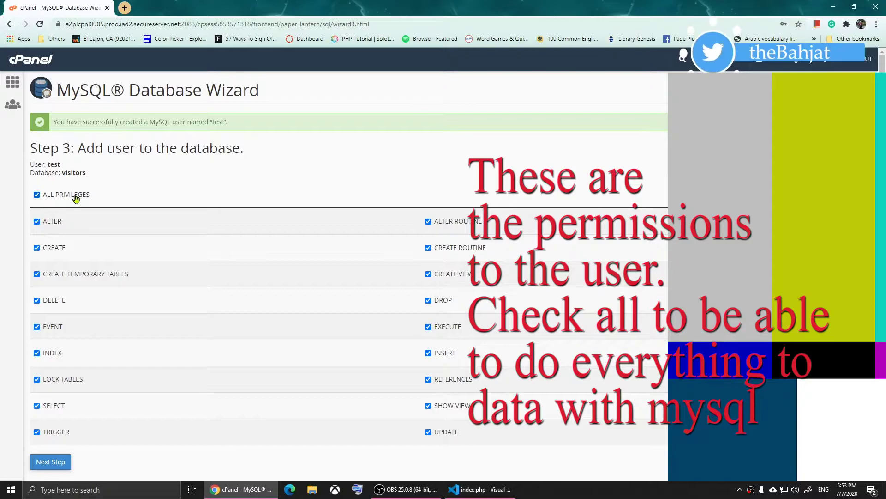
click(52, 461)
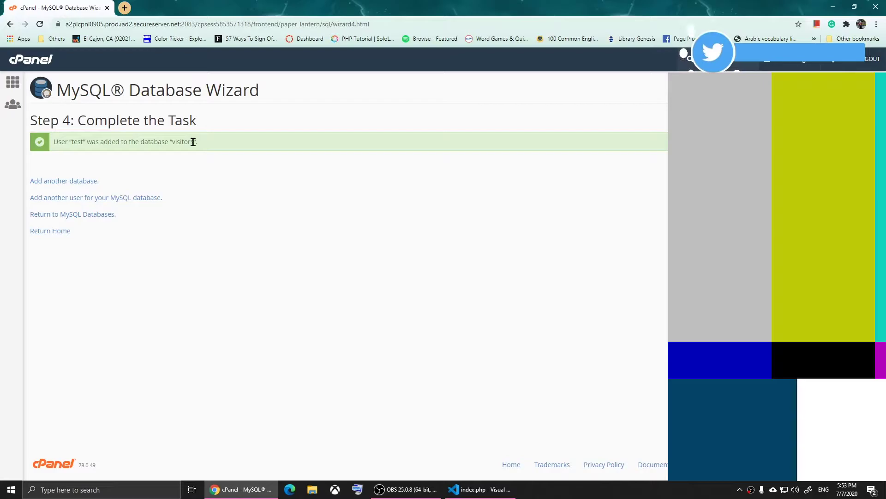
click(33, 64)
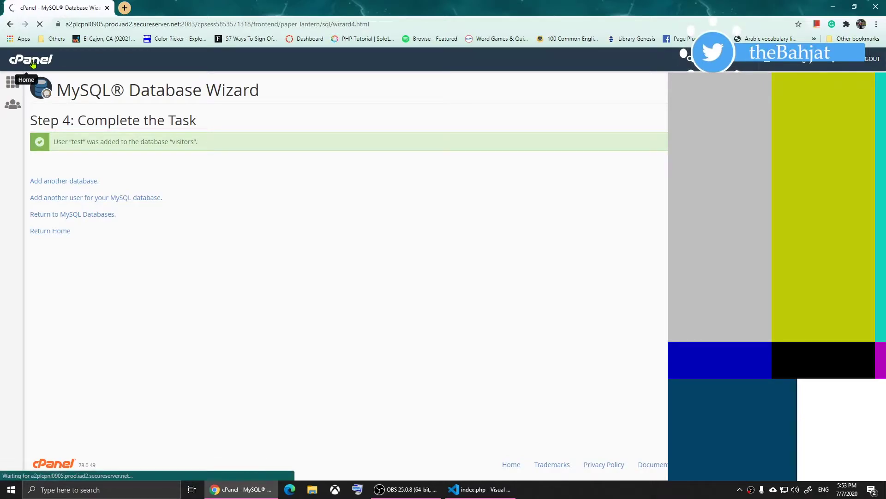
scroll(39, 124, down, 3)
scroll(39, 125, down, 2)
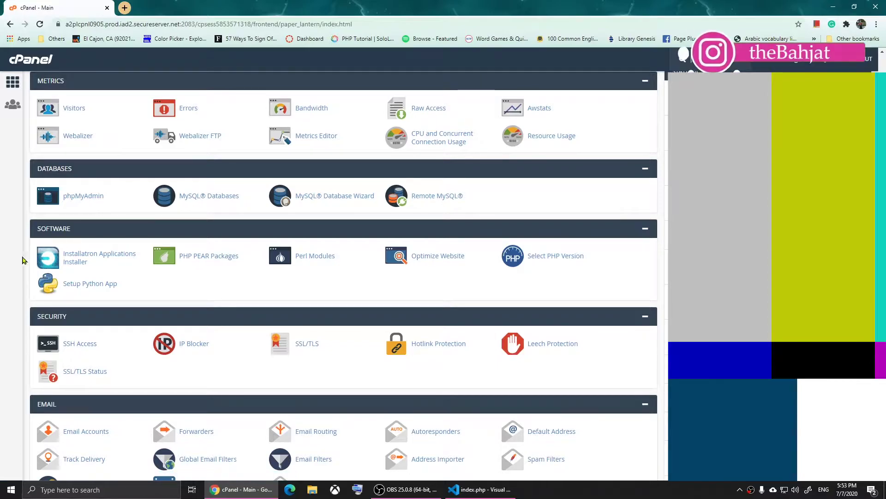
click(89, 198)
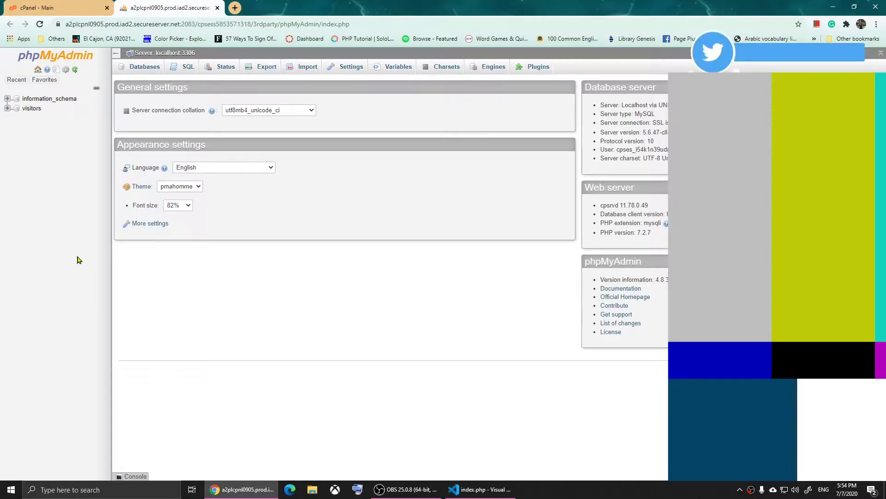
In the visitors database, start a new table named 'people' with 3 columns
click(28, 111)
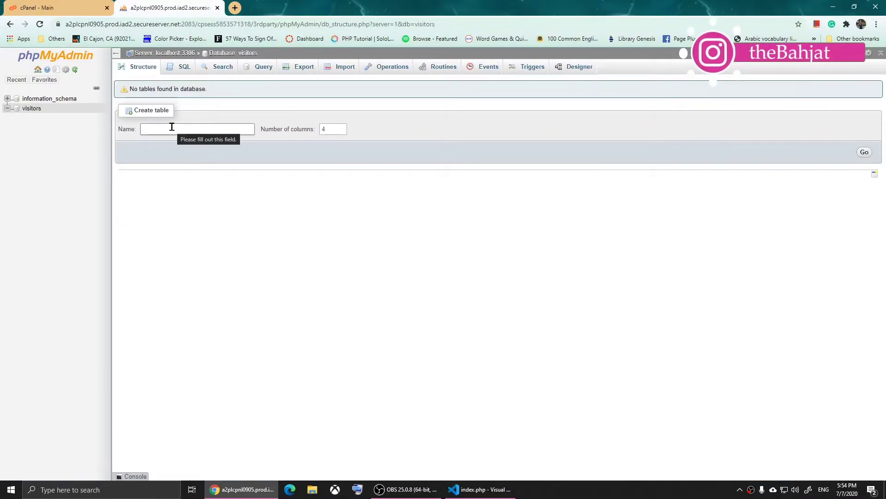
click(196, 128)
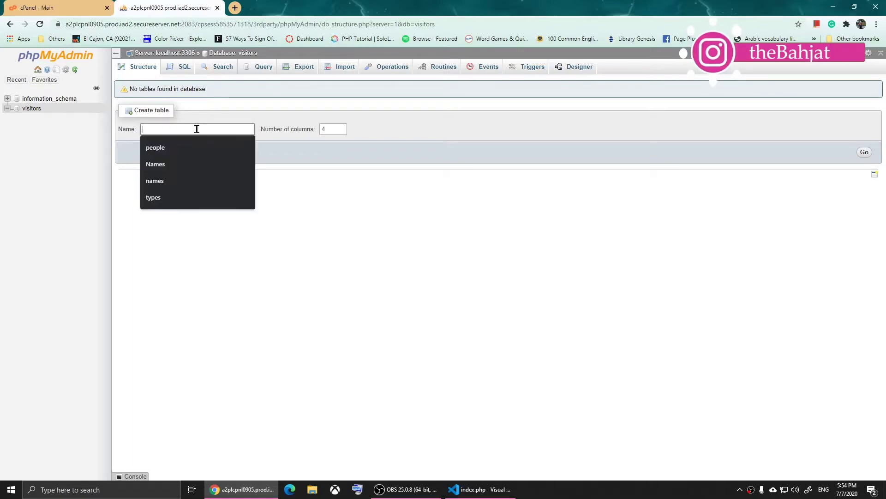
text(people)
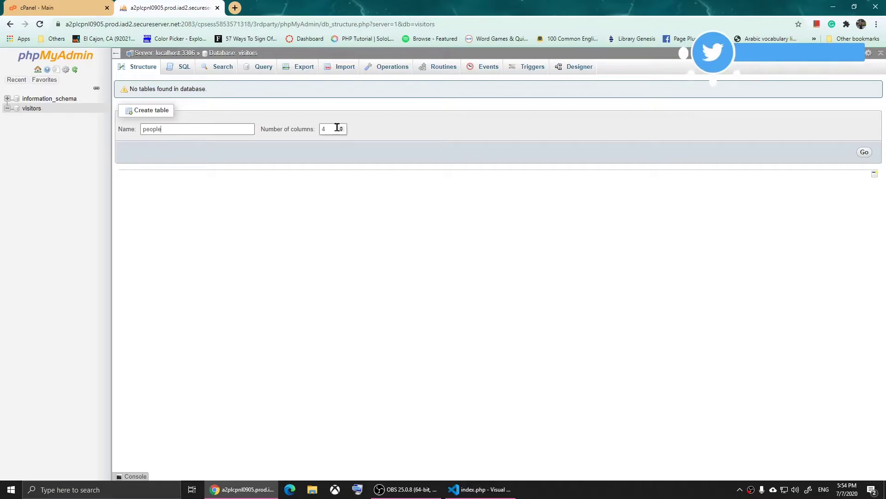
drag(337, 128, 315, 129)
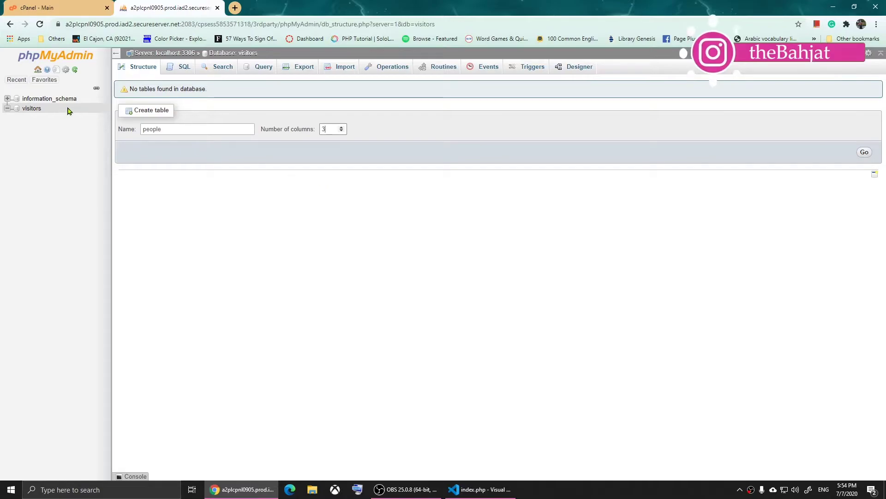
click(149, 111)
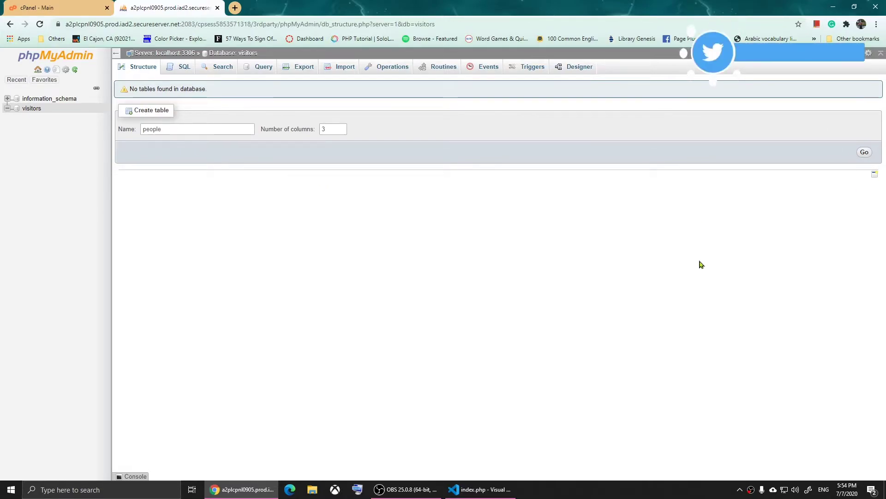
click(864, 153)
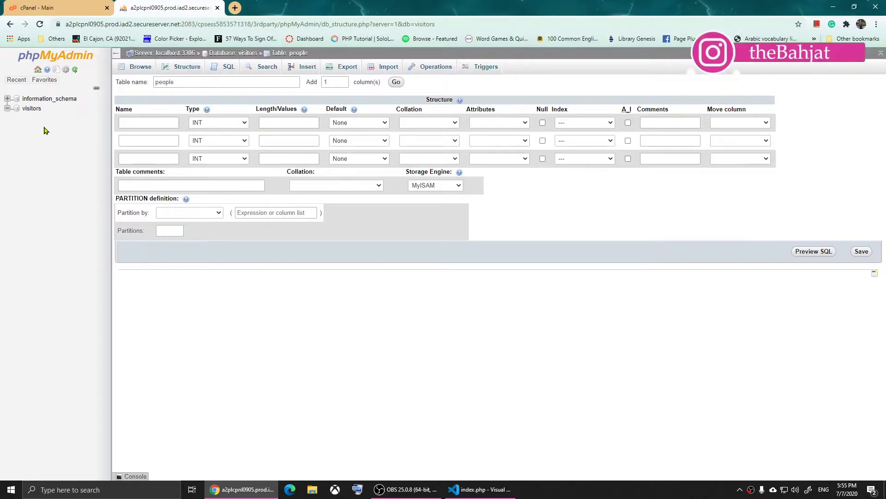
Define the first column 'id' as INT, auto-increment primary key
click(145, 124)
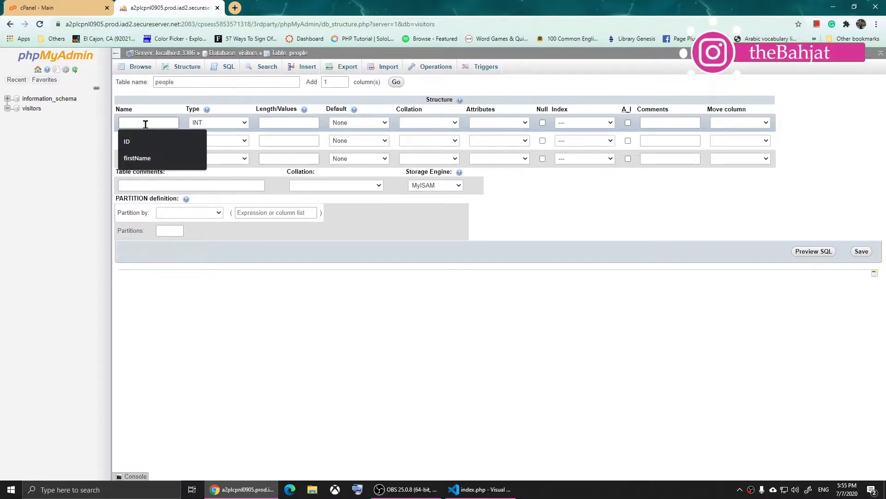
text(id)
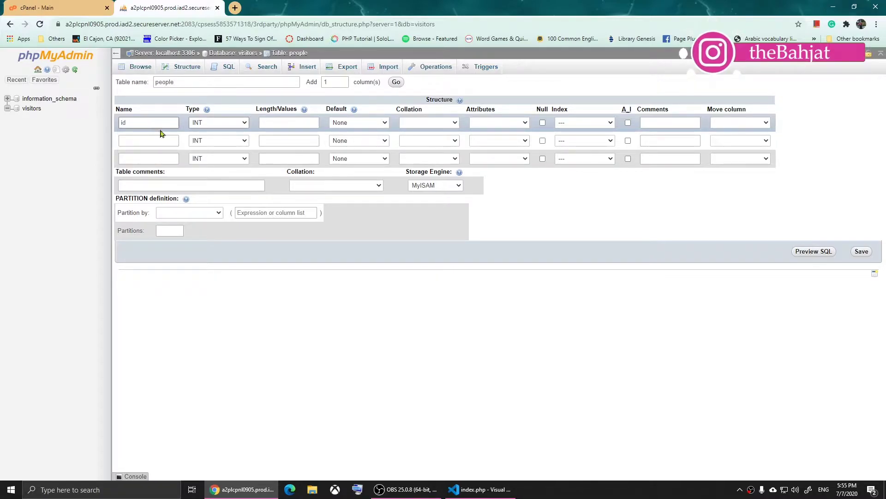
click(239, 123)
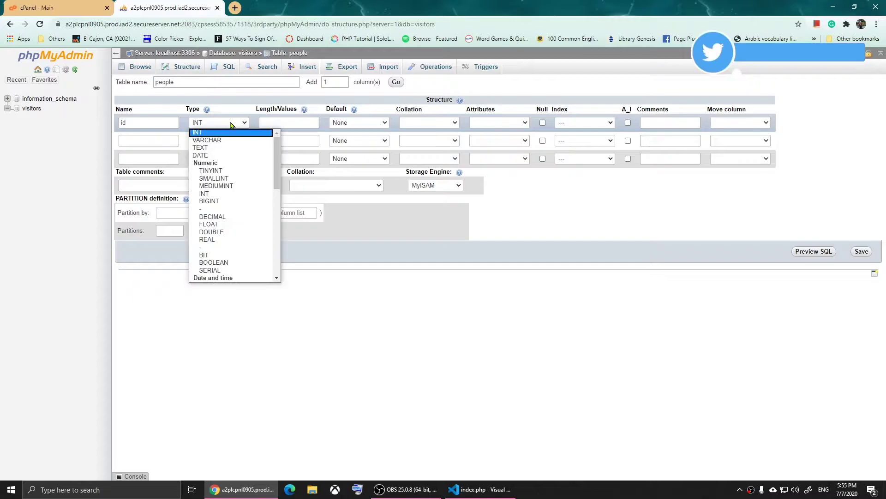
click(209, 134)
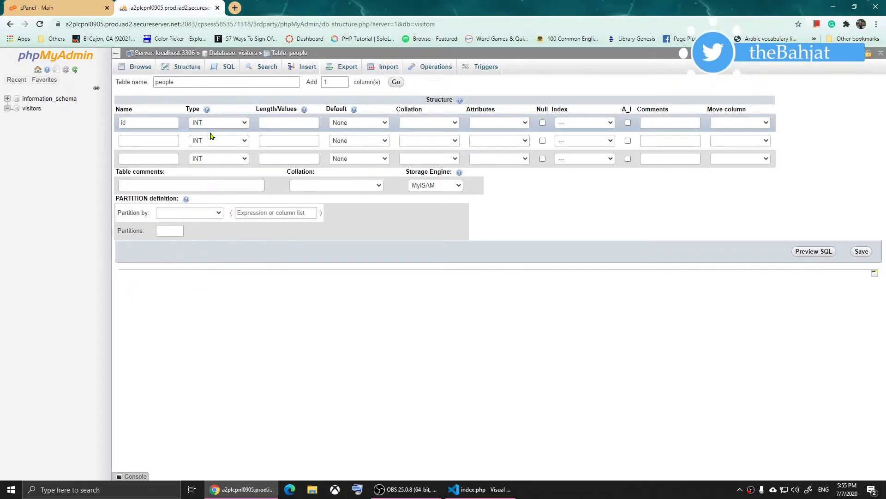
click(627, 123)
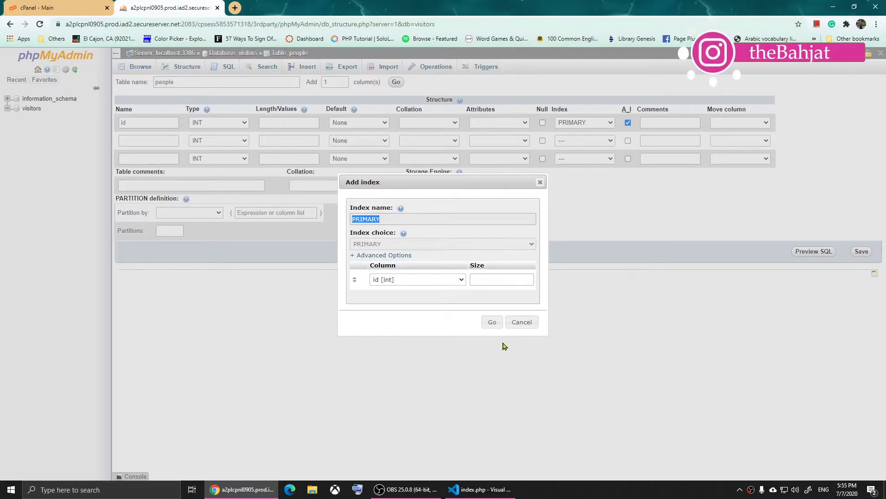
click(489, 322)
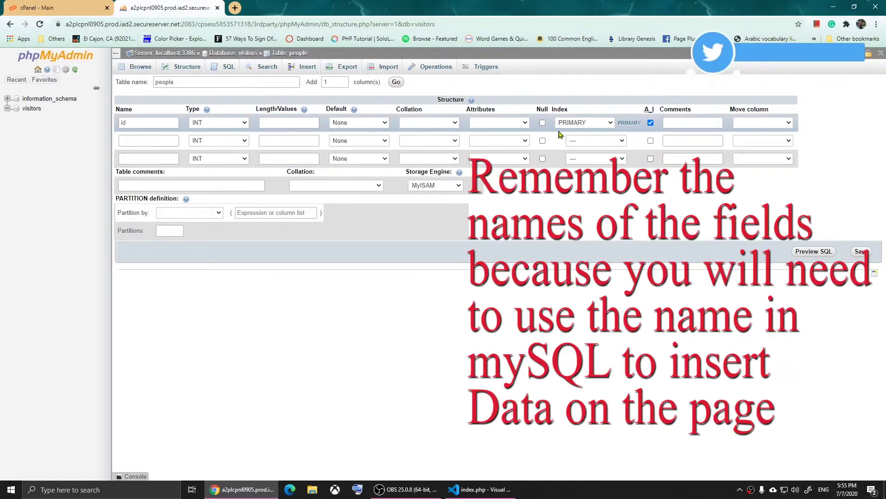
Define the second column 'firstName' as VARCHAR with length 25
click(160, 143)
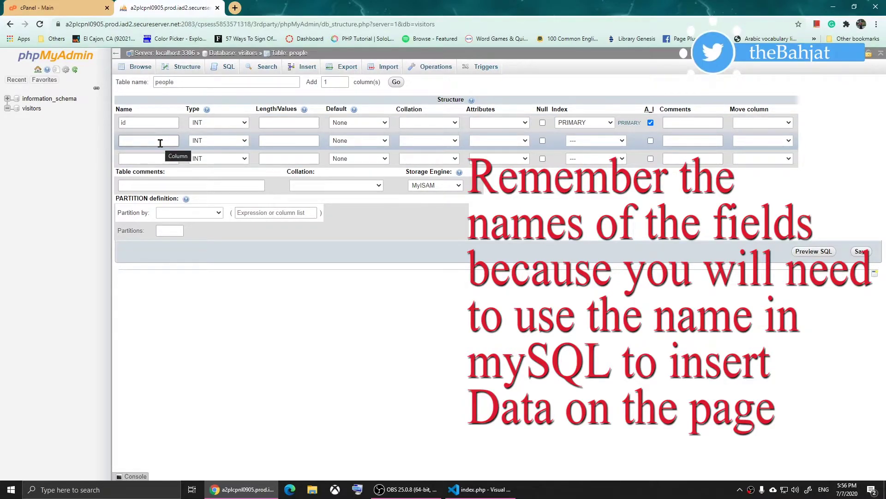
click(160, 143)
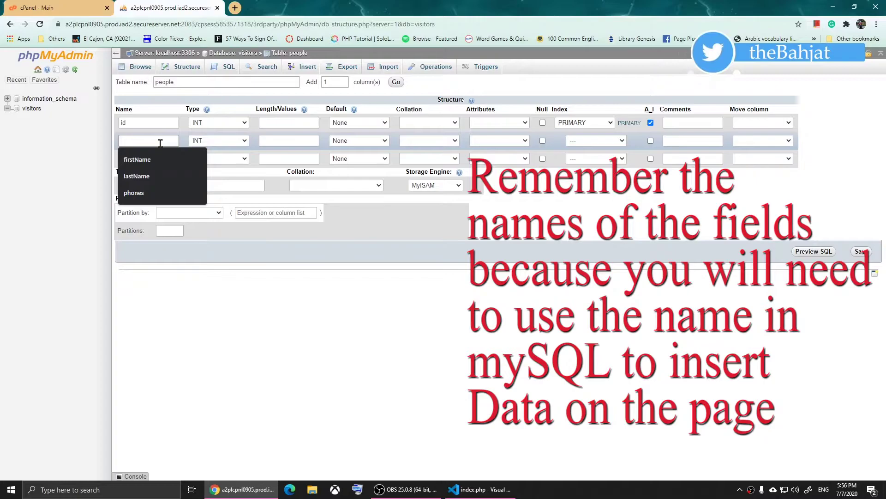
key(Down)
key(Return)
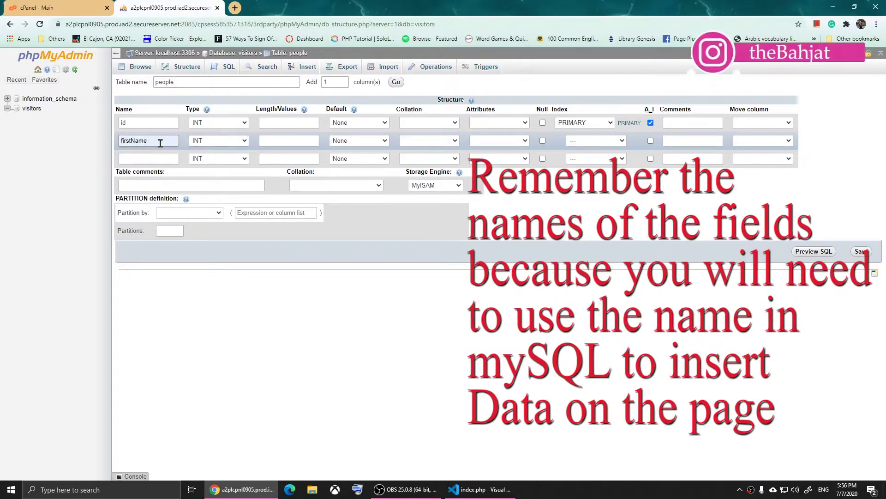
click(234, 142)
click(236, 160)
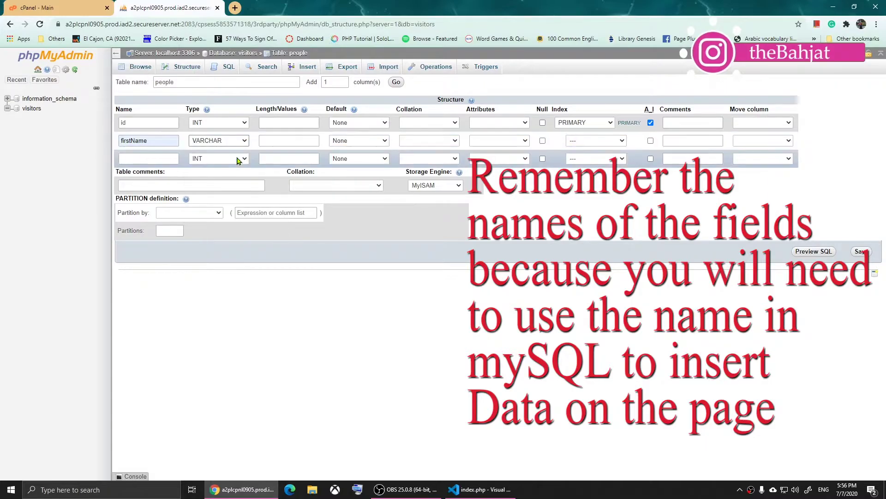
click(285, 139)
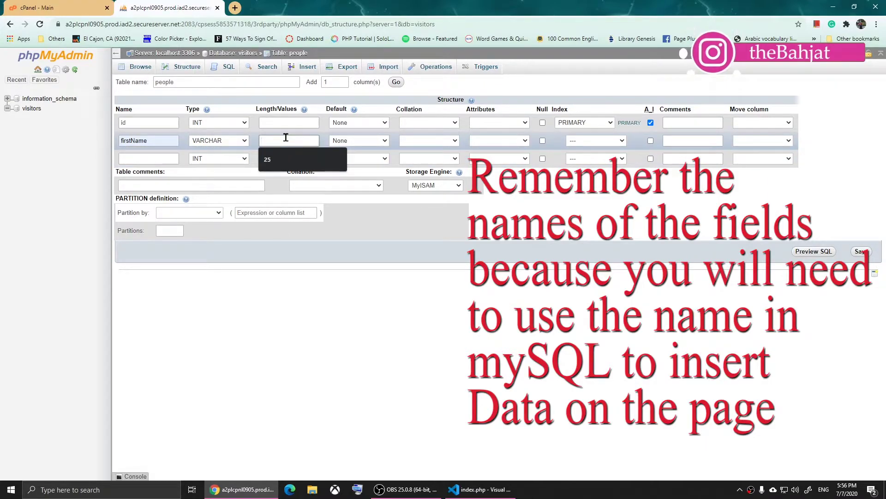
key(Down)
key(Return)
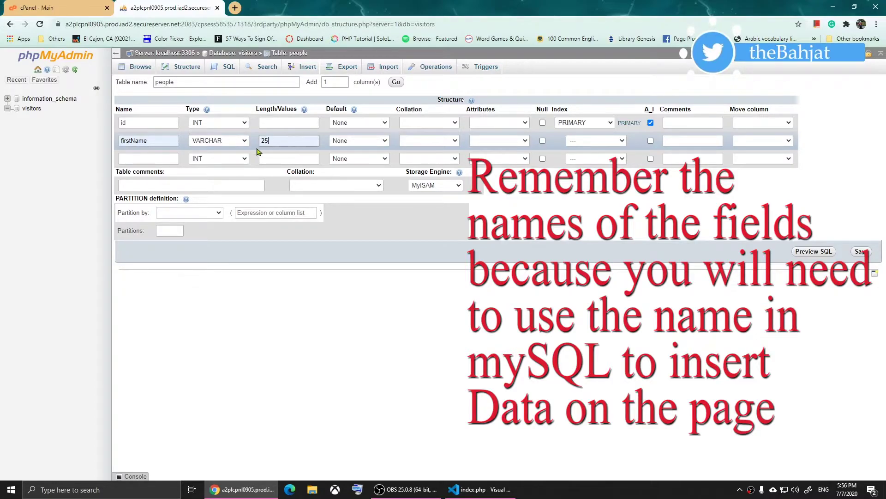
Define the third column 'lastName' as VARCHAR(25) and save the people table
click(148, 155)
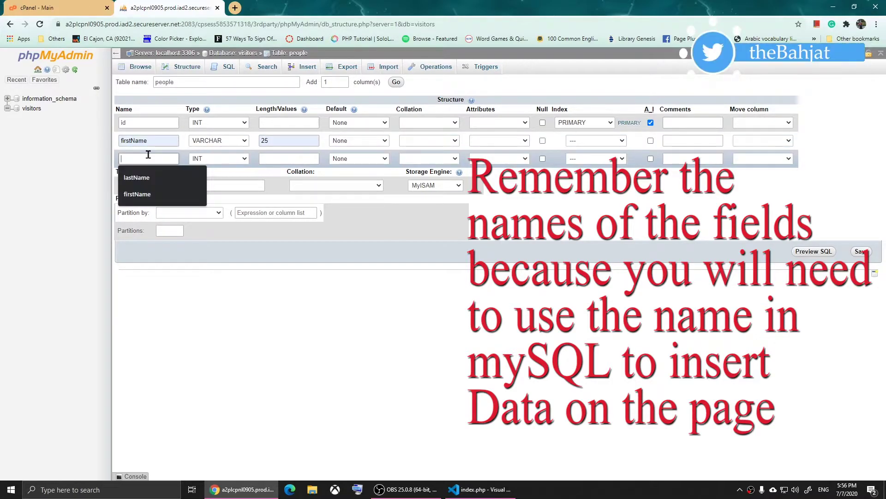
key(Down)
key(Return)
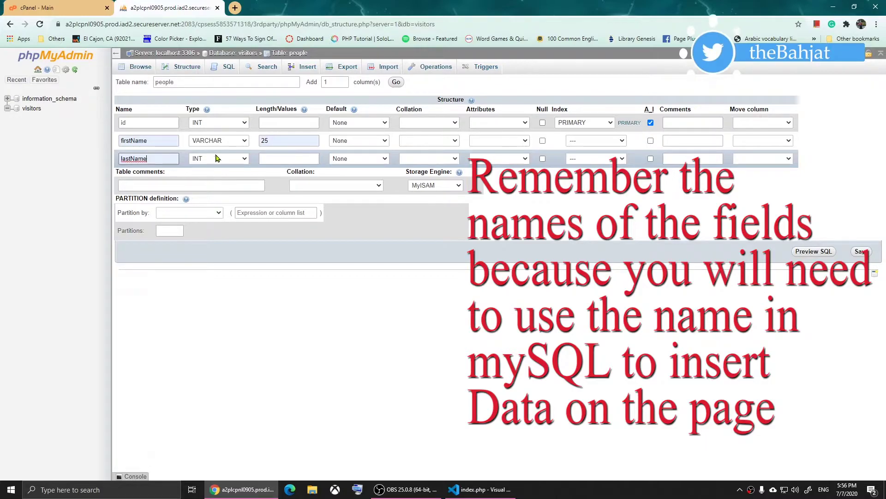
click(221, 159)
click(221, 177)
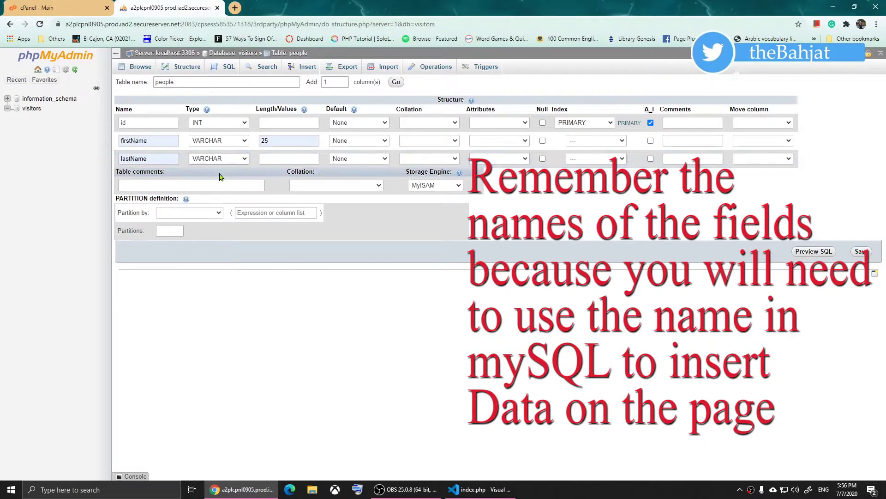
click(308, 158)
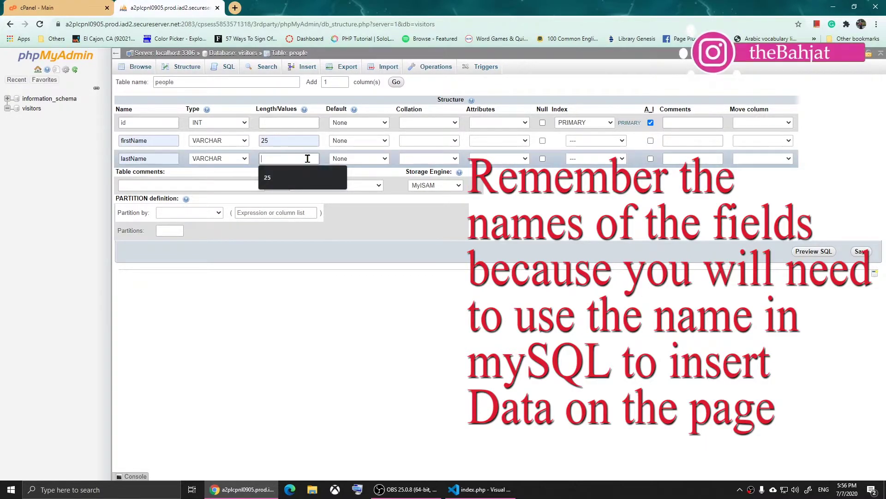
text(25)
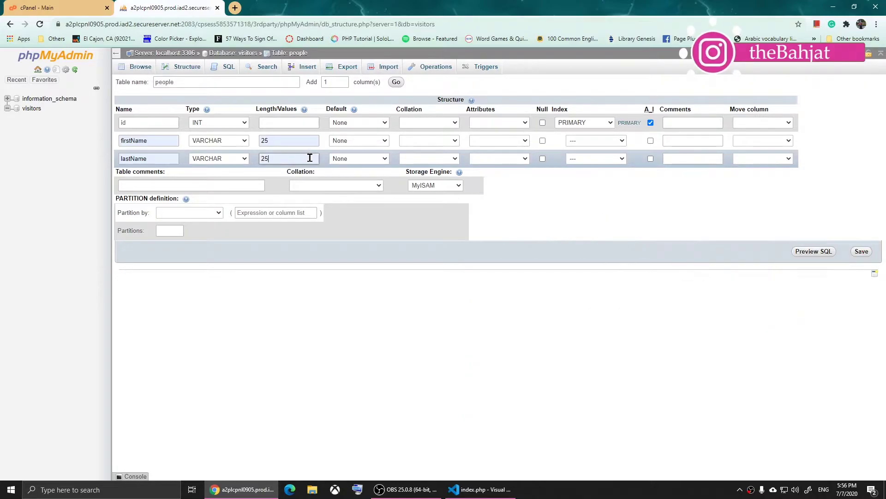
click(861, 251)
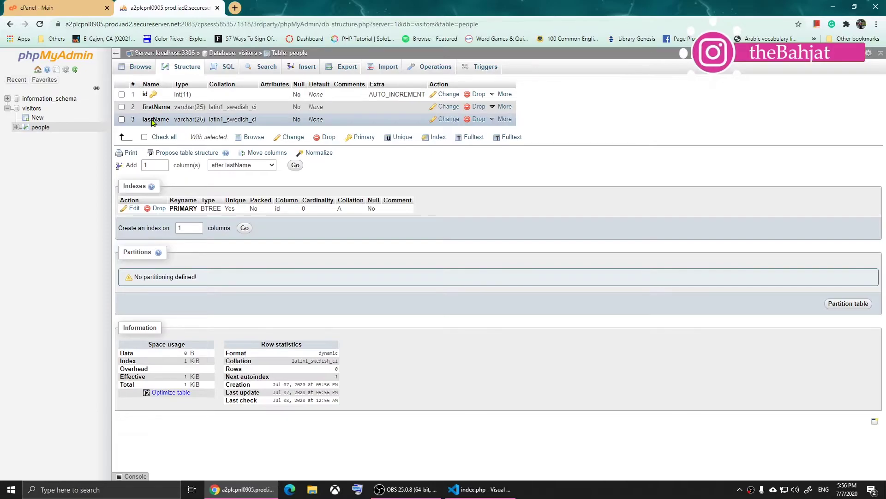
click(306, 68)
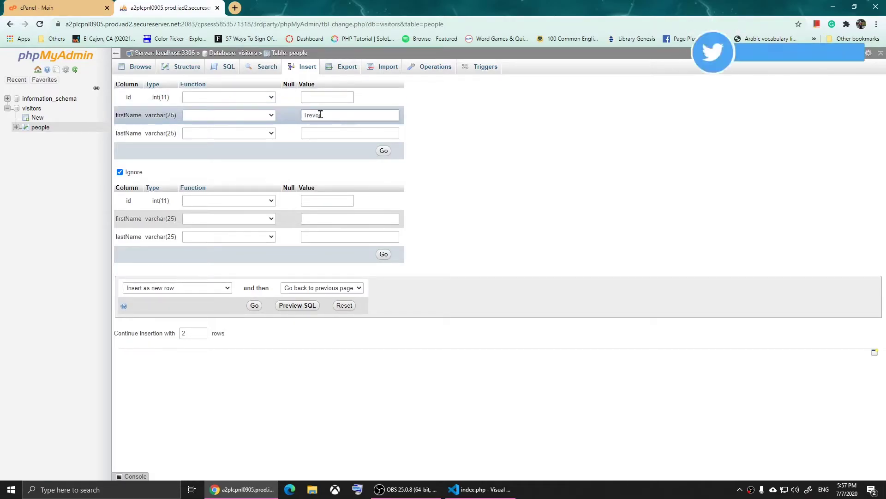
Enter first and last names for the first two rows of the insert form
key(Tab)
text(Ph)
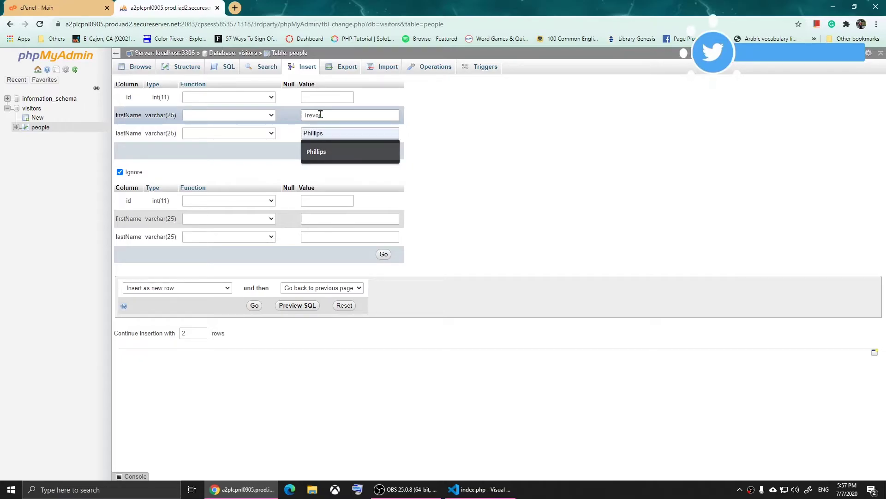
click(342, 151)
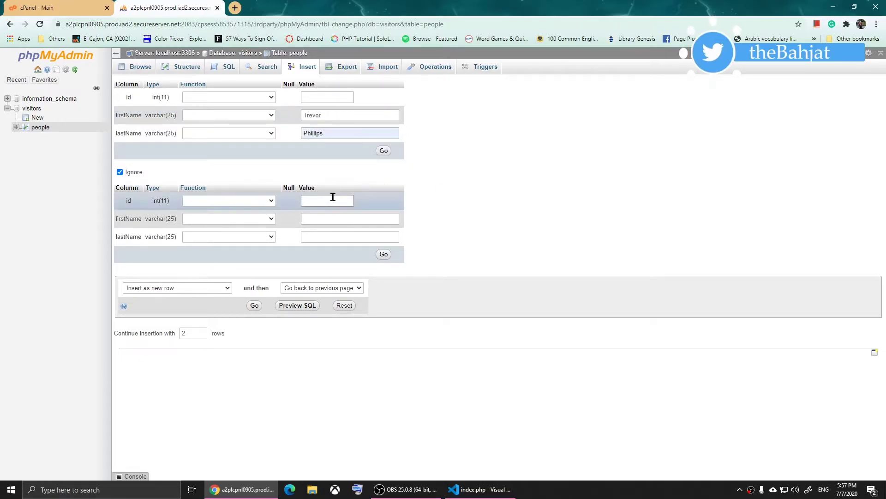
click(339, 217)
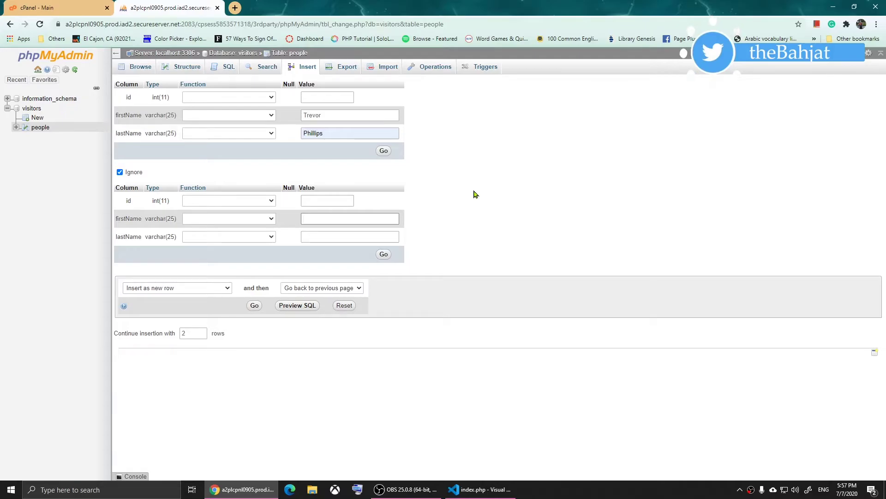
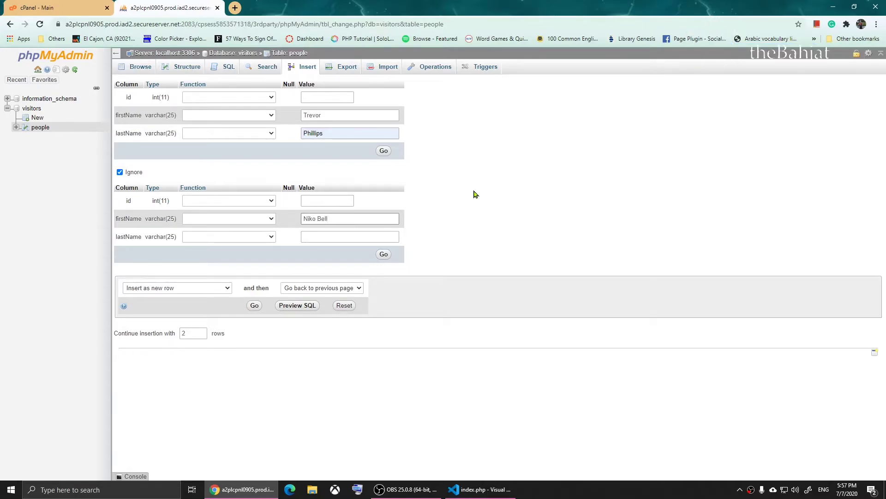
key(Tab)
text(Be)
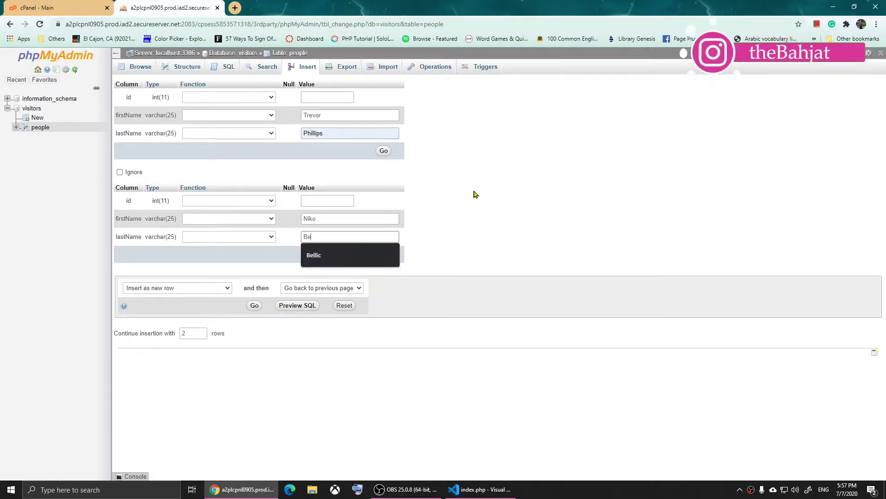
text(llik)
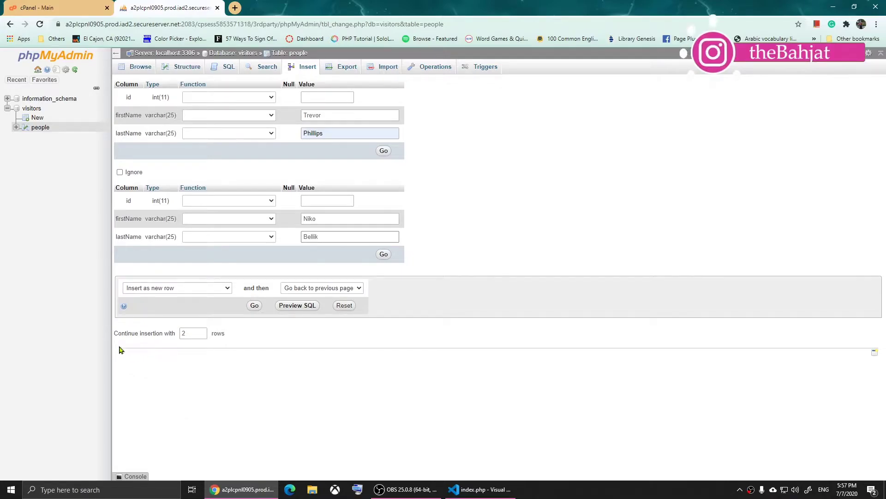
Add a third row with its first and last name, then insert all three rows
click(202, 331)
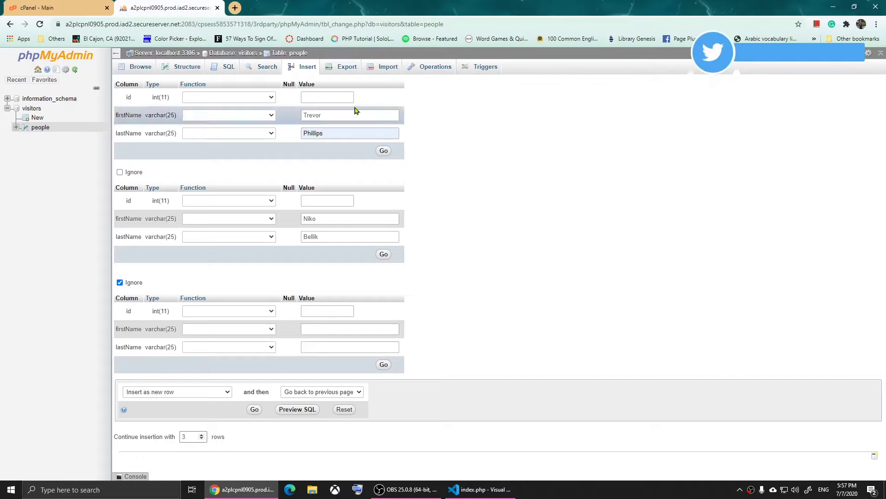
click(322, 330)
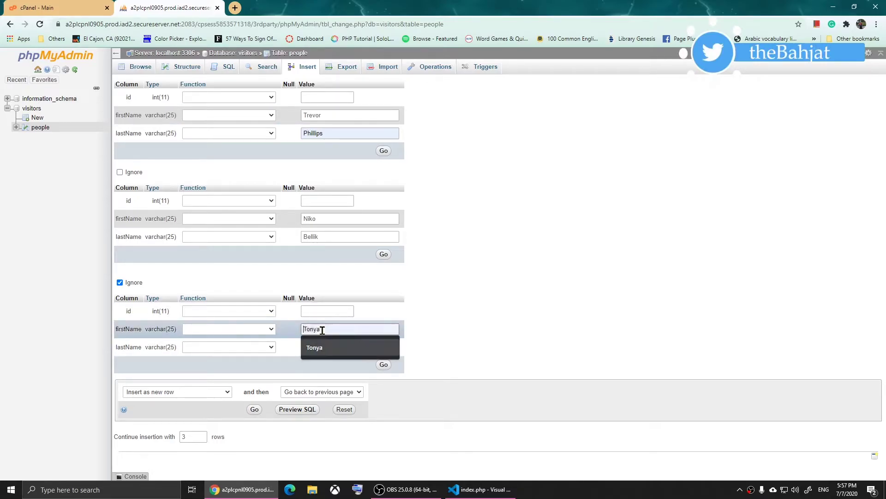
key(Tab)
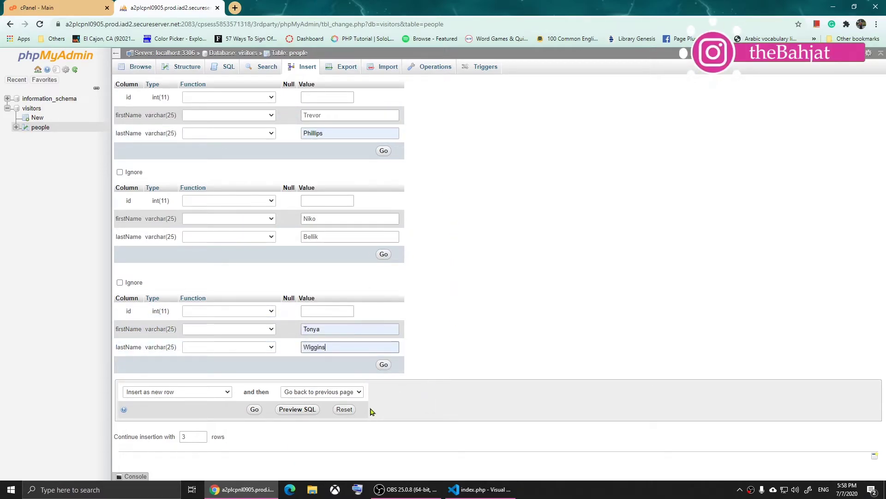
click(255, 410)
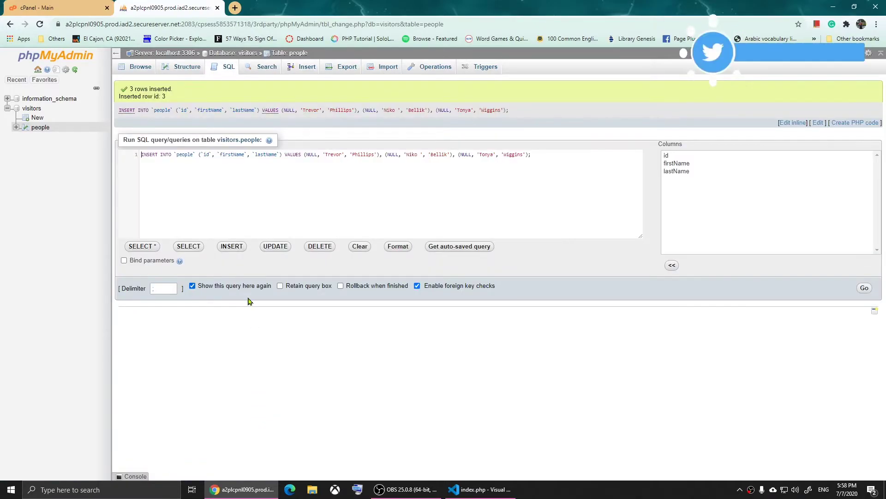
Confirm the 3 inserted rows in the people table's Browse view, then return to index.php
drag(129, 88, 178, 98)
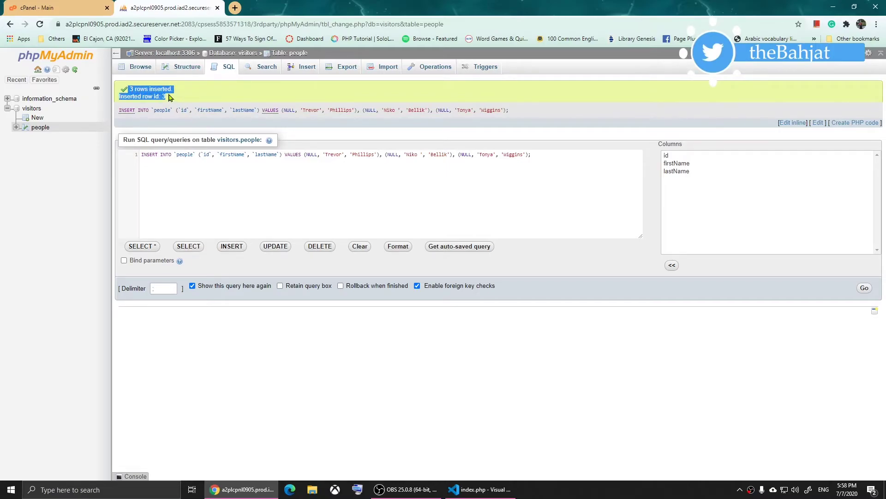
click(134, 68)
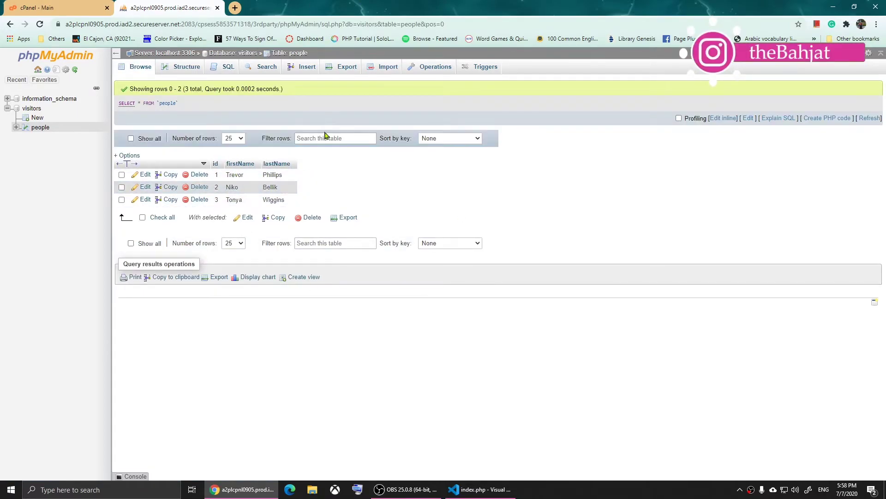
click(480, 489)
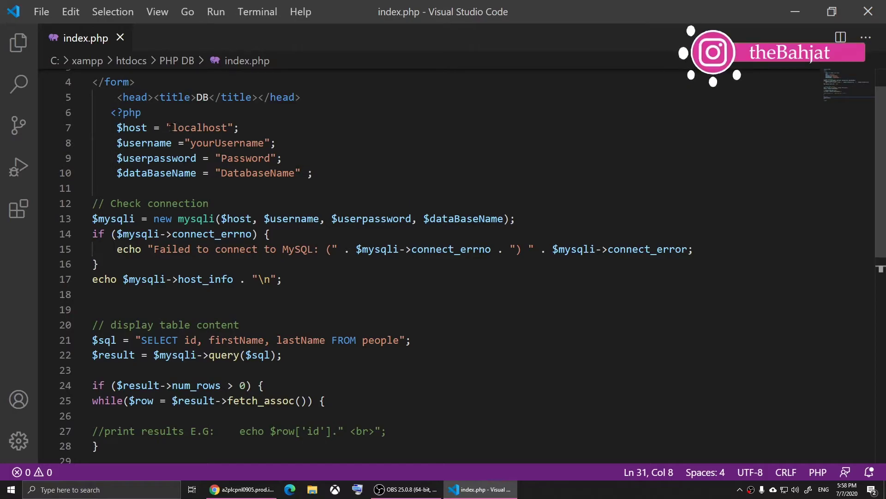
Set the connection username to 'test' and fill in the user's password in index.php
drag(172, 127, 228, 128)
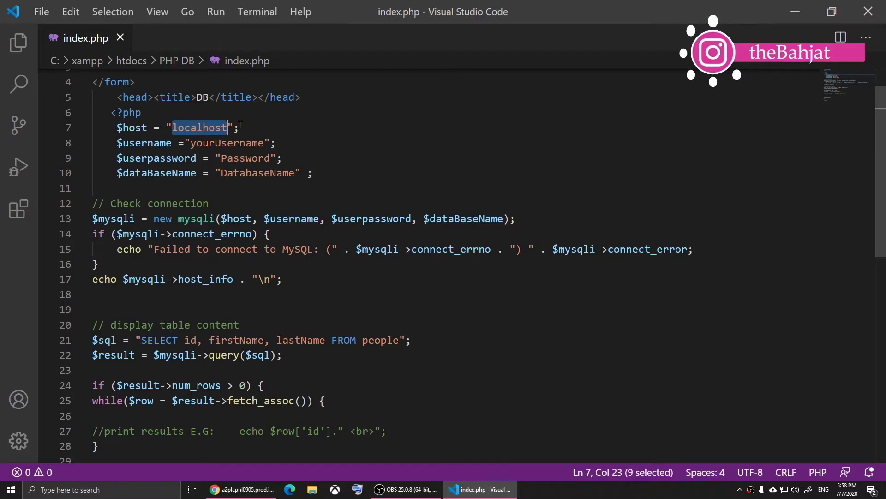
drag(190, 143, 264, 143)
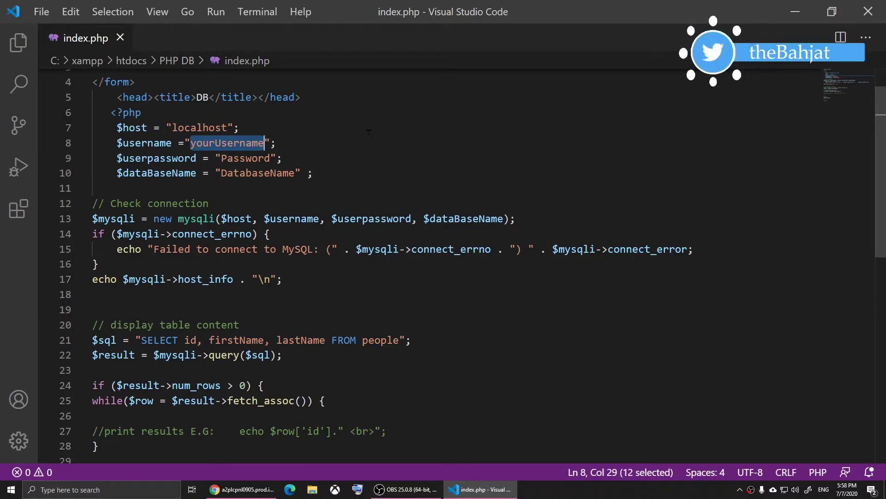
text(test)
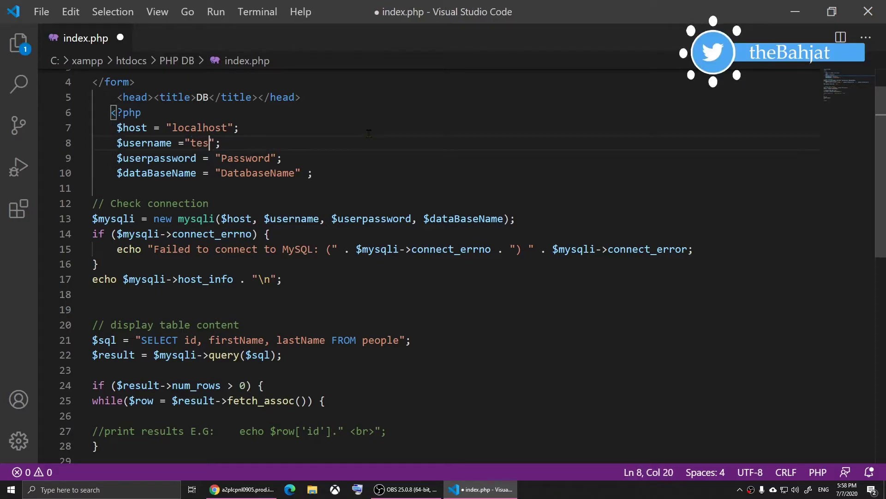
double_click(224, 159)
text(1234)
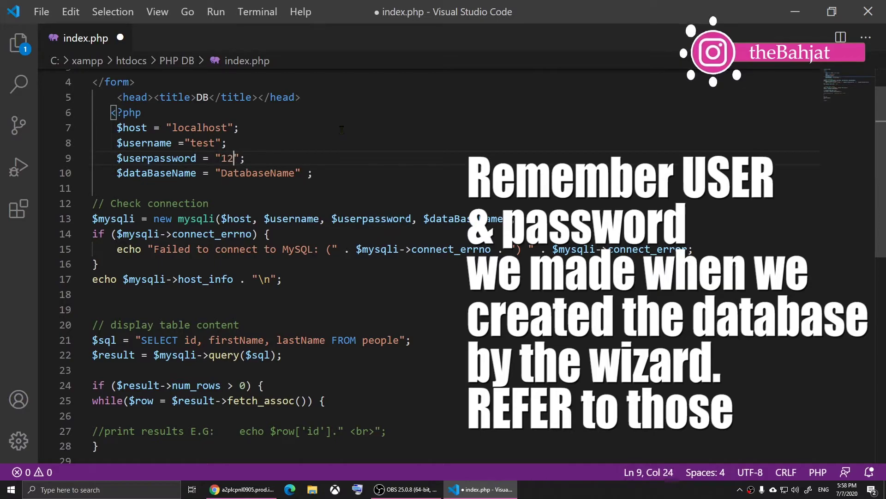
text(56)
Select the DatabaseName placeholder, then view phpMyAdmin's people table with visitors collapsed
double_click(258, 173)
double_click(178, 203)
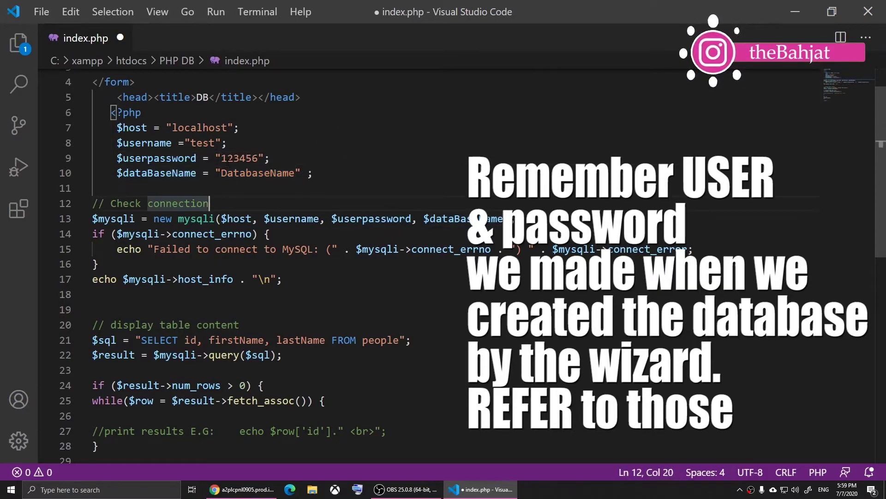
click(222, 158)
drag(222, 158, 259, 158)
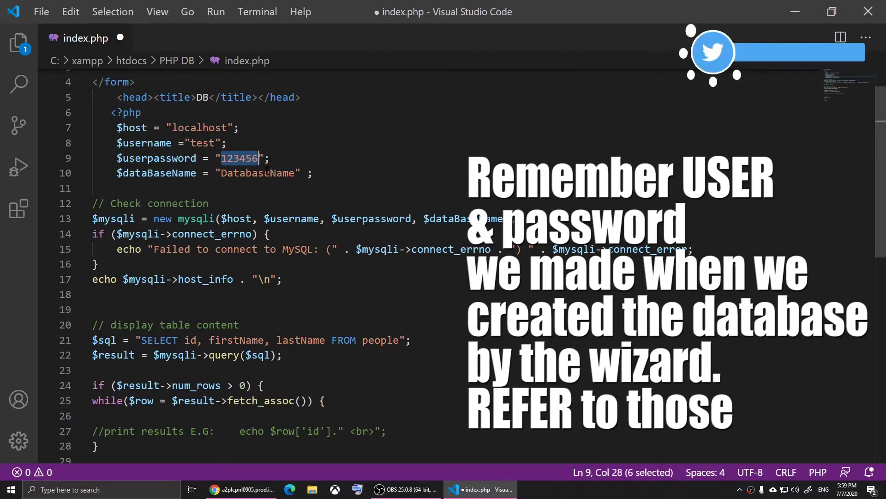
drag(221, 173, 296, 173)
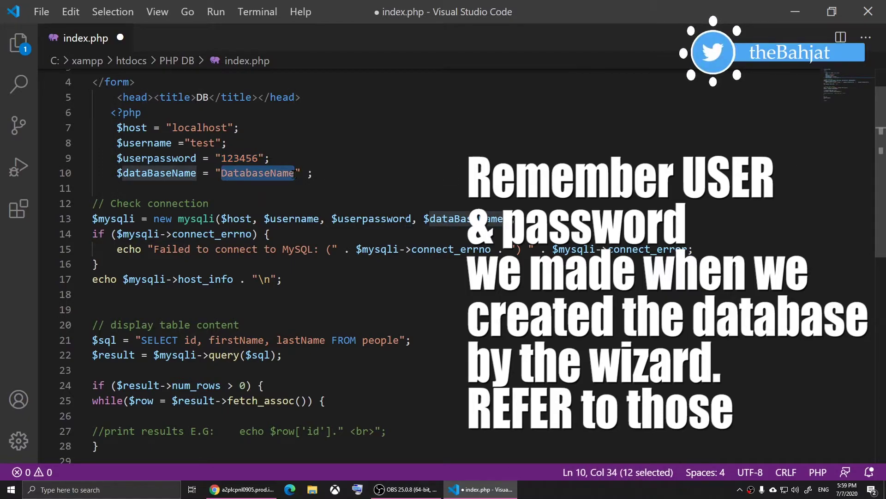
click(243, 489)
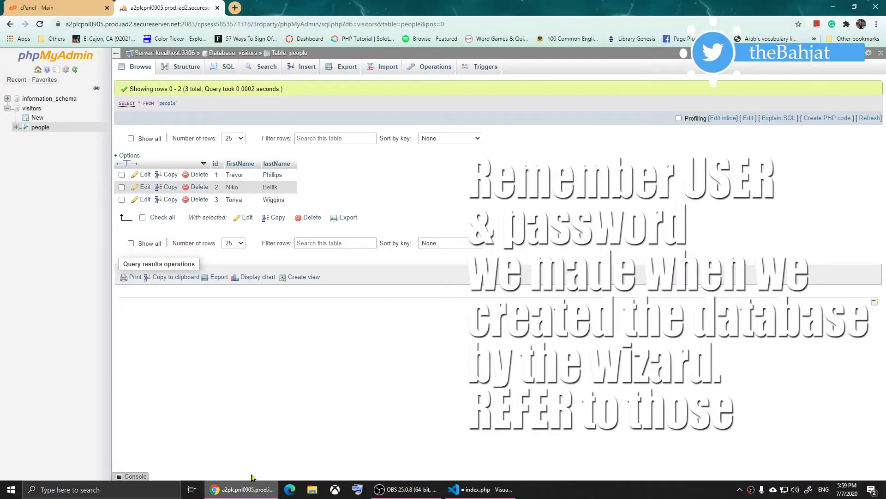
click(7, 109)
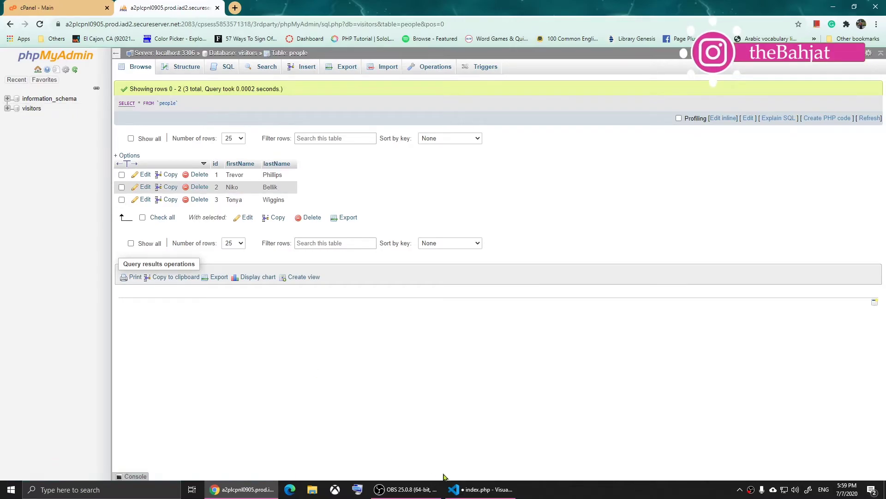
Change the database name on line 10 of index.php to 'visitors' and save
click(455, 488)
text(v)
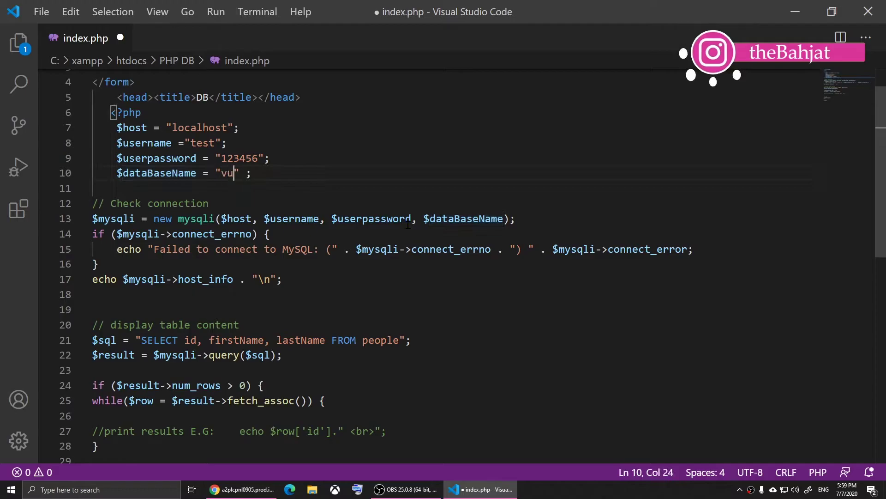
text(uc)
key(BackSpace)
key(BackSpace)
text(isitors)
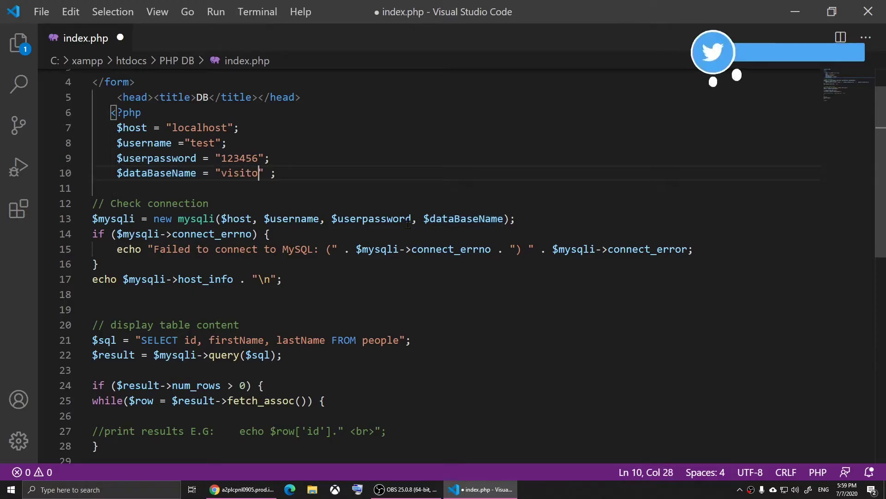
key(ctrl+s)
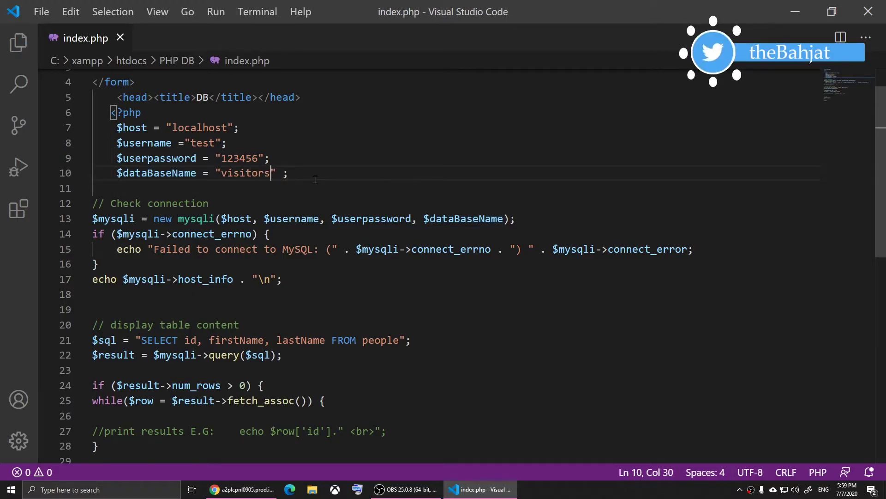
Check the query's id, firstName and lastName columns against the people table
scroll(314, 178, down, 3)
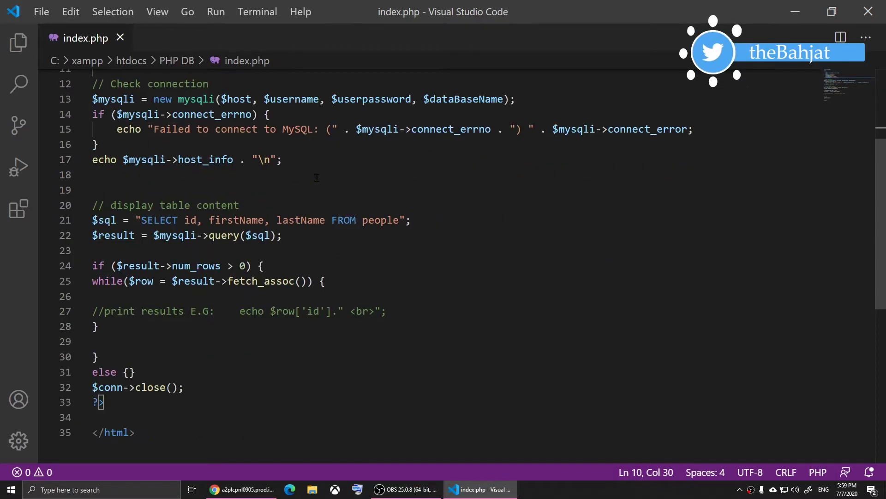
scroll(312, 173, down, 2)
drag(92, 231, 387, 231)
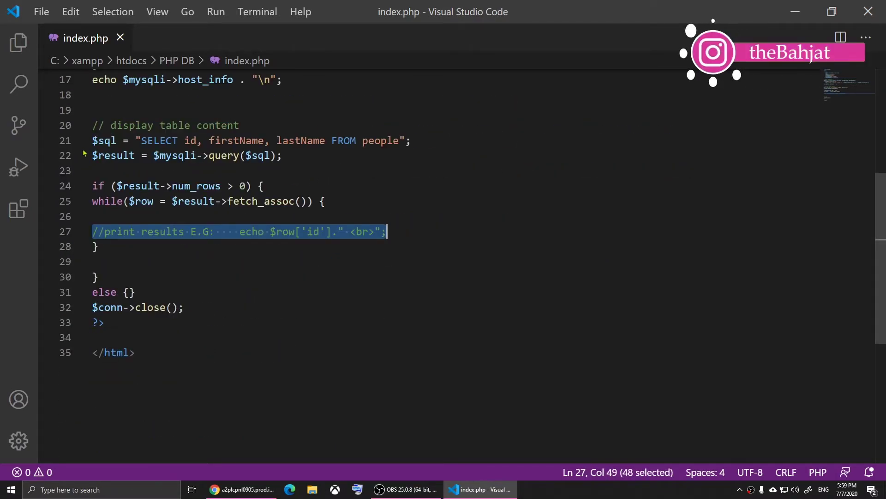
drag(142, 140, 399, 140)
mouse_move(202, 140)
mouse_down()
mouse_move(389, 140)
mouse_move(198, 141)
mouse_up()
double_click(237, 140)
double_click(190, 140)
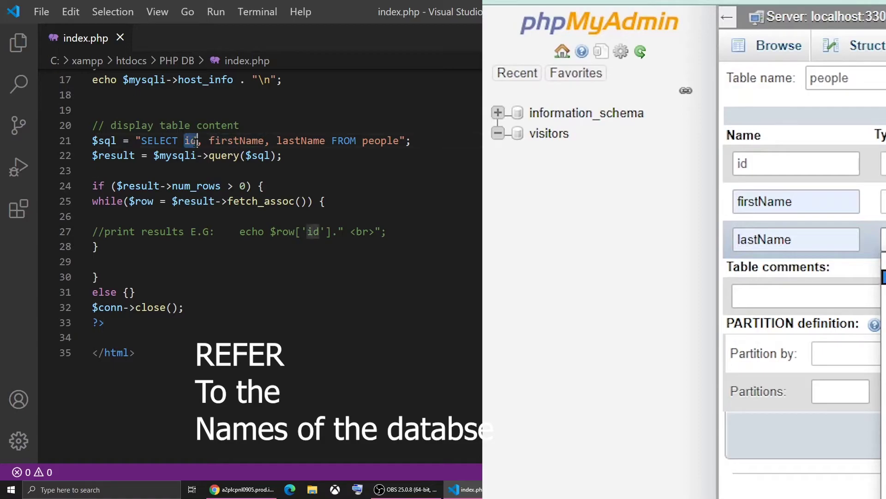
click(209, 140)
drag(209, 140, 325, 141)
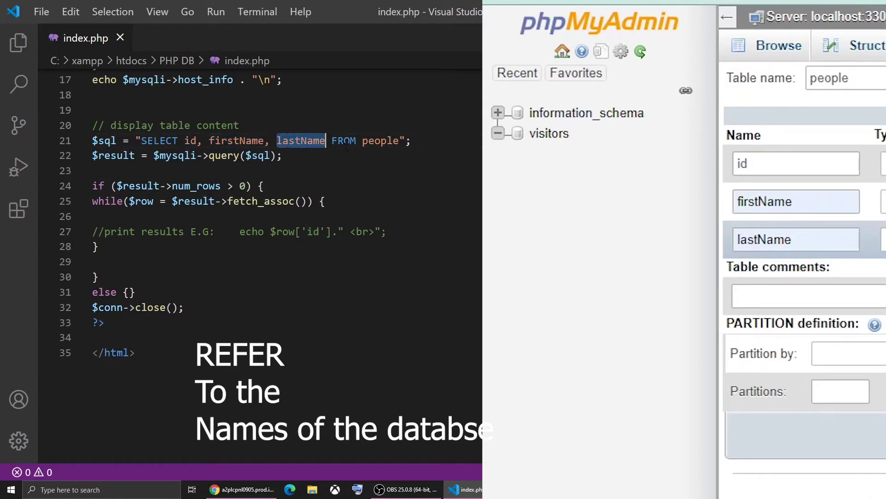
click(367, 169)
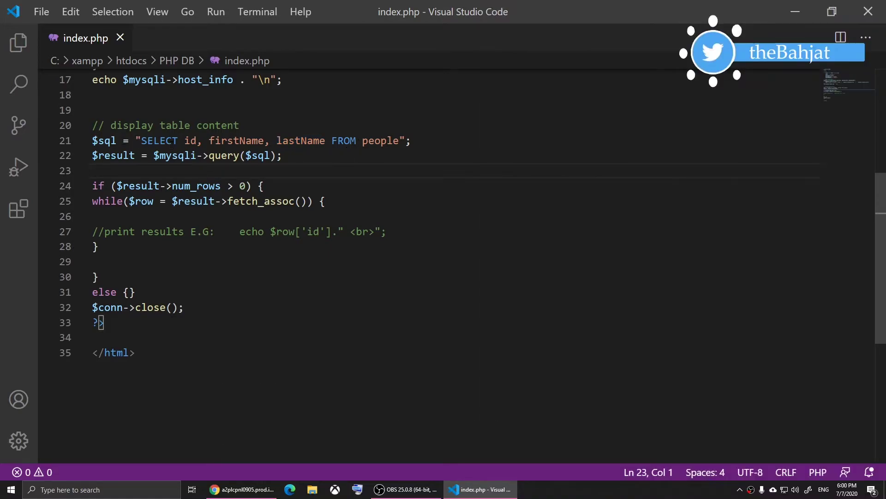
drag(142, 140, 399, 140)
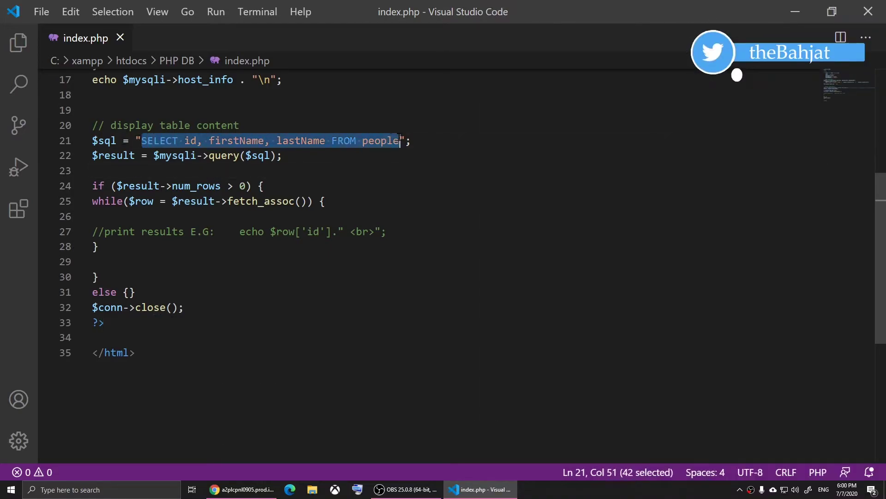
Copy the example echo statement from the line 27 comment
click(399, 171)
drag(93, 231, 210, 231)
click(216, 253)
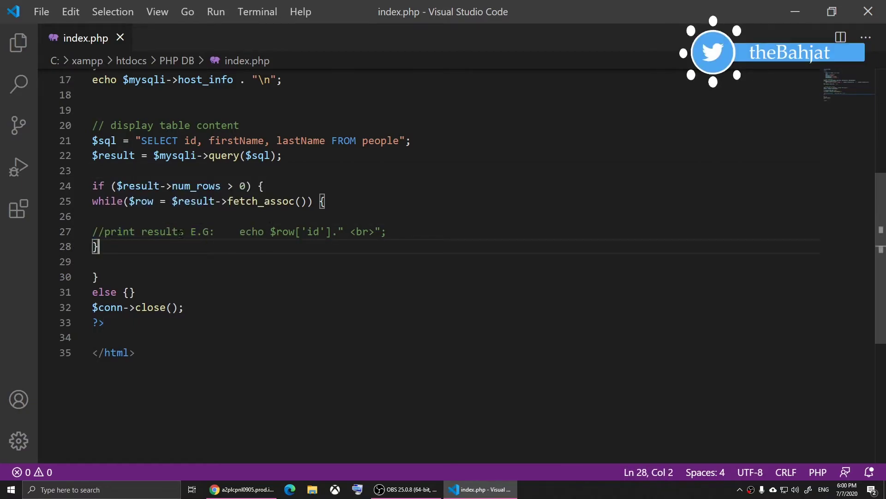
drag(234, 232, 381, 232)
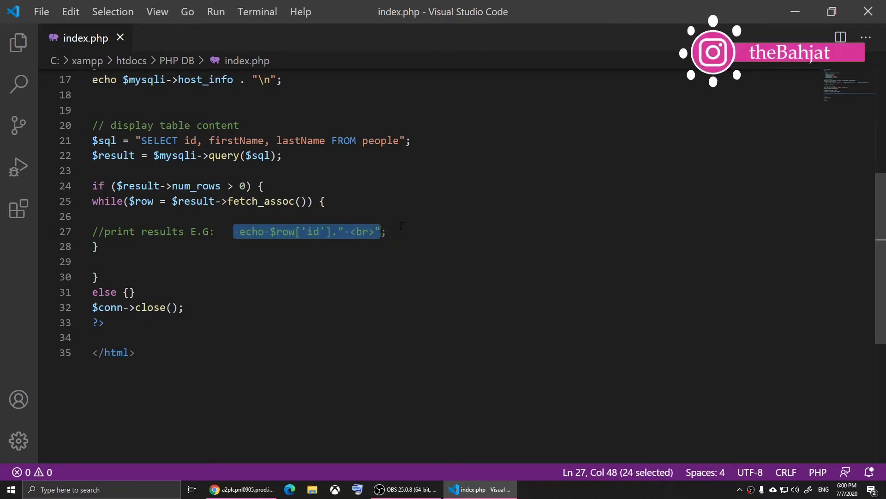
click(260, 251)
drag(234, 232, 395, 233)
key(ctrl+c)
Paste the echo inside the while loop, indent it, save index.php, and show the desktop
click(398, 230)
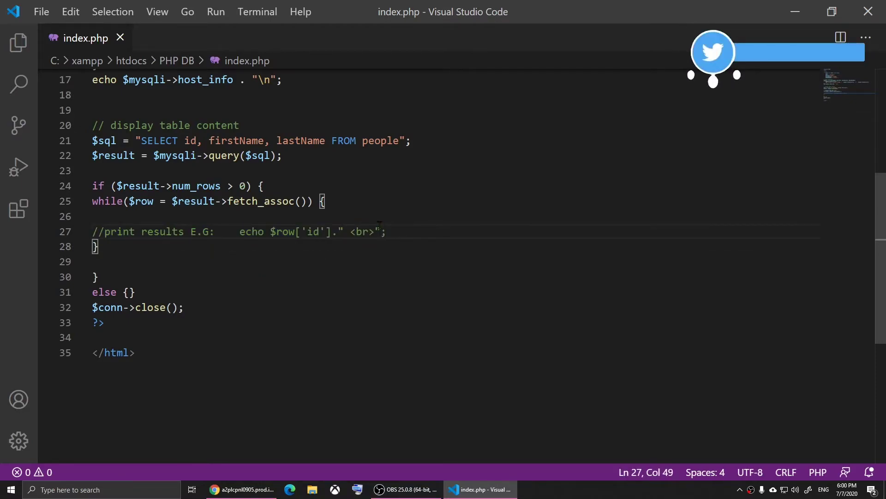
key(Return)
key(Return)
key(ctrl+v)
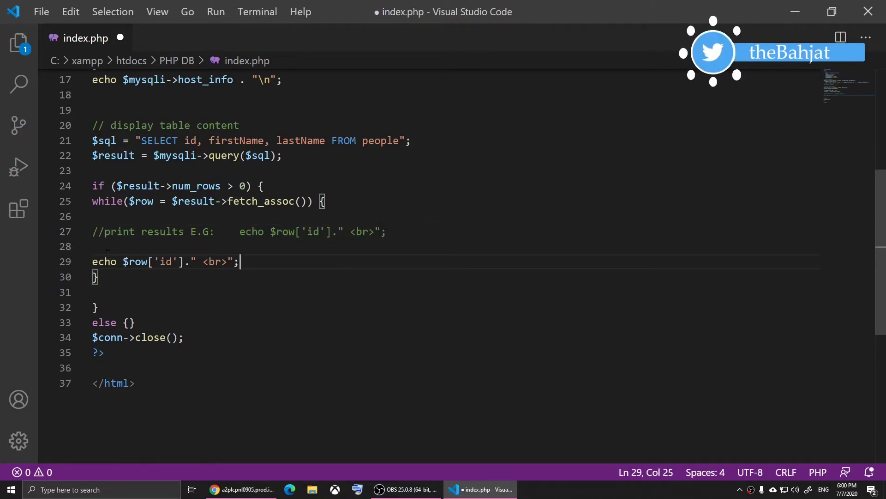
click(93, 261)
key(BackSpace)
key(Tab)
key(Up)
key(End)
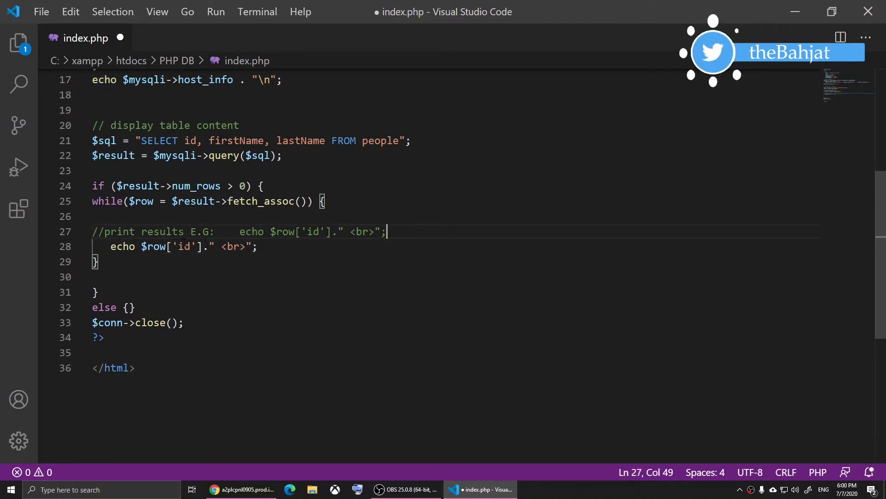
key(ctrl+s)
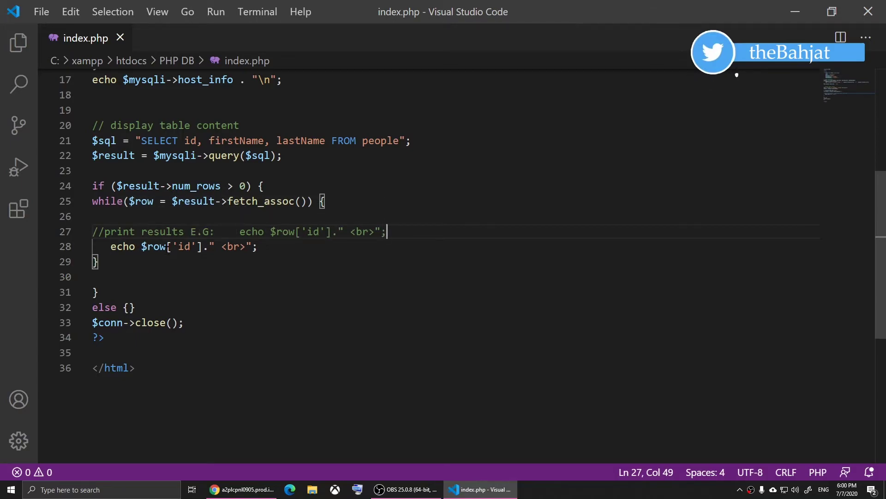
key(super+d)
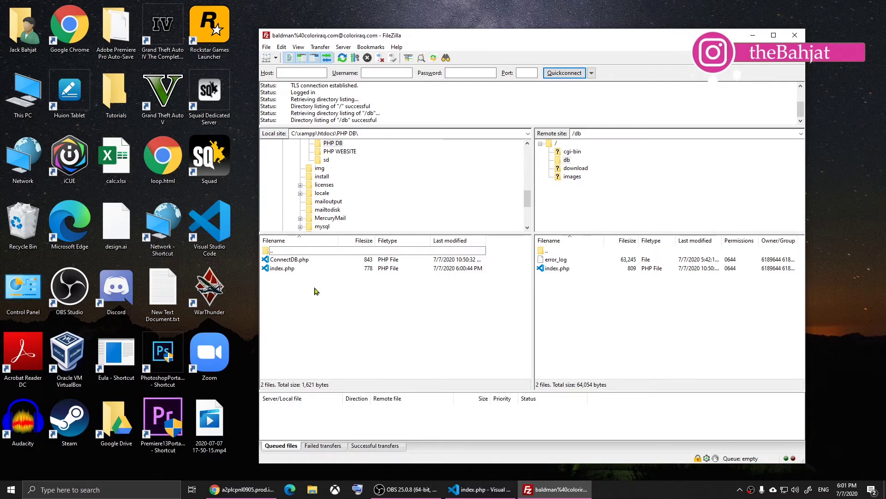
Upload index.php to the remote db folder, overwriting the server copy
click(279, 270)
drag(278, 270, 569, 296)
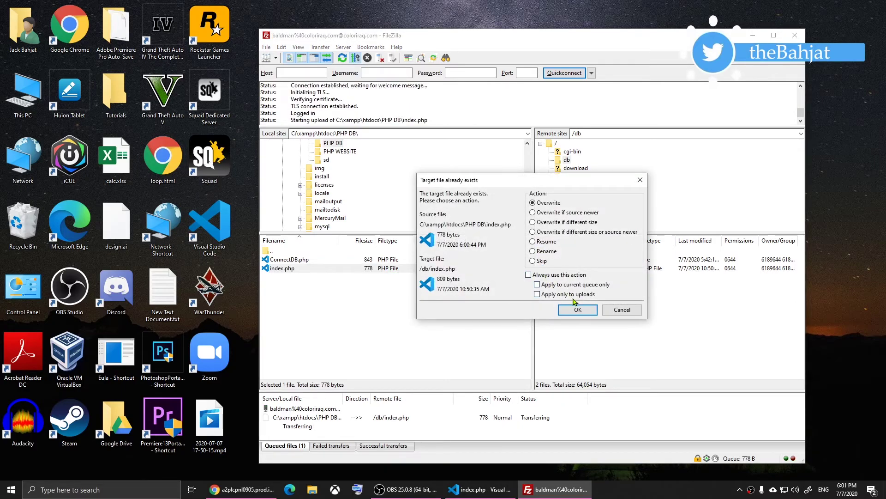
click(577, 309)
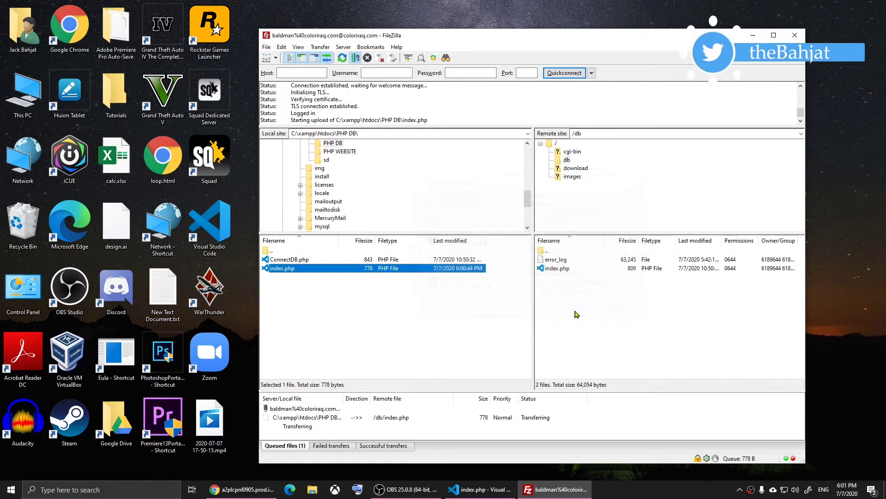
Load coloriraq.com/db/ in a new Chrome tab and check it prints ids 1, 2, 3
click(230, 488)
click(229, 8)
text(co)
key(Return)
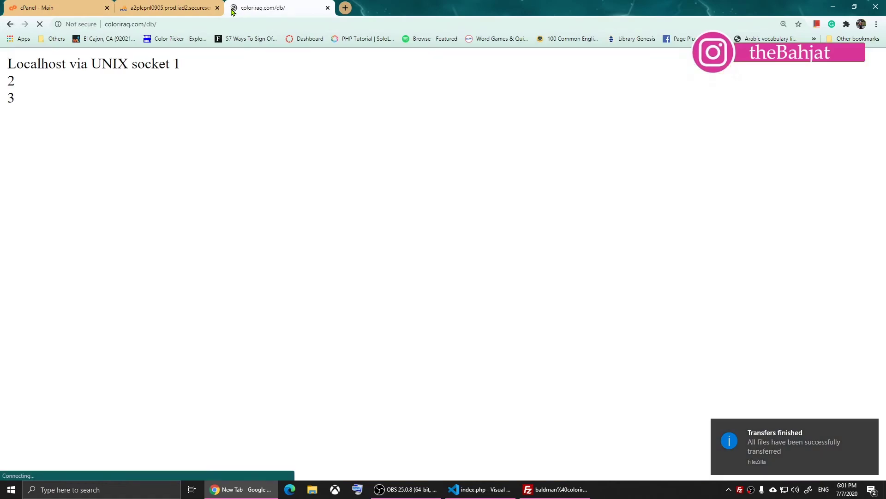
triple_click(184, 65)
click(169, 63)
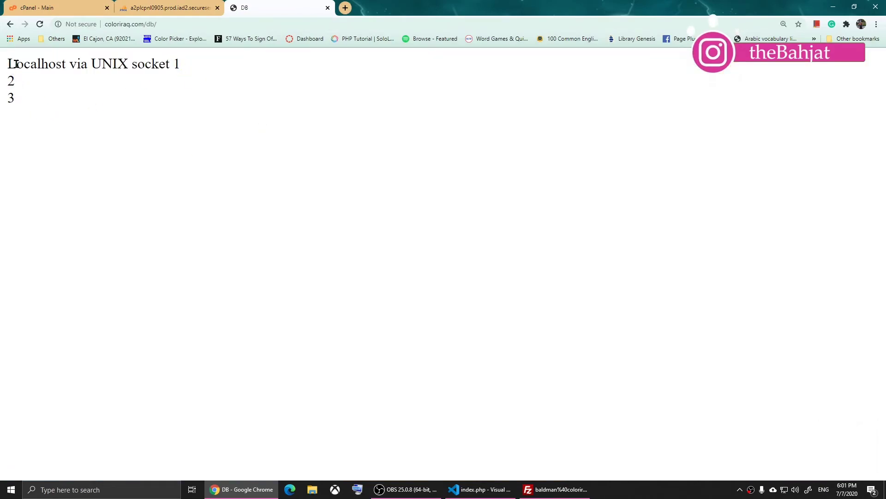
drag(8, 64, 170, 64)
click(105, 135)
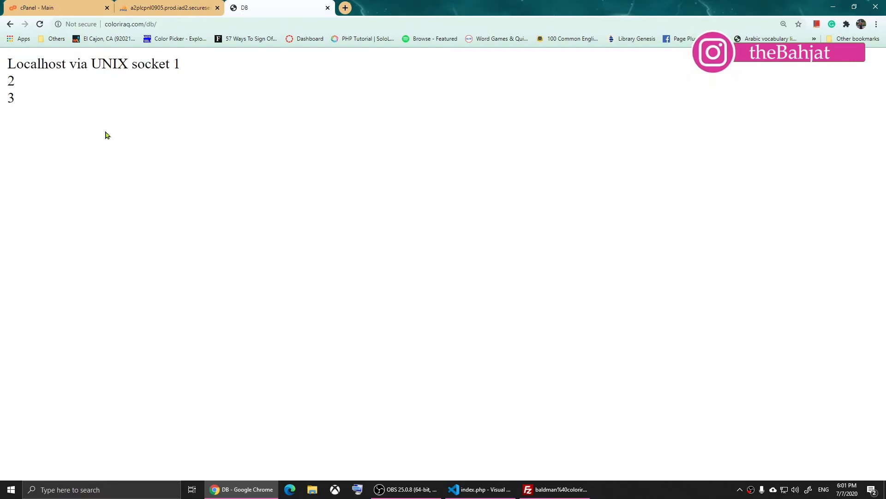
triple_click(8, 63)
key(alt+Tab)
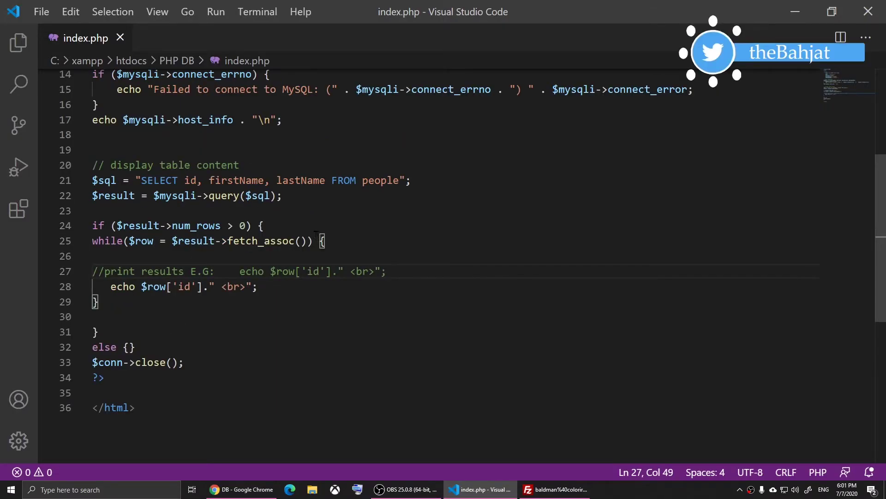
Replace the newline escape after host_info on line 17 with <br> and save
scroll(317, 234, up, 2)
click(270, 199)
key(BackSpace)
text(<br>)
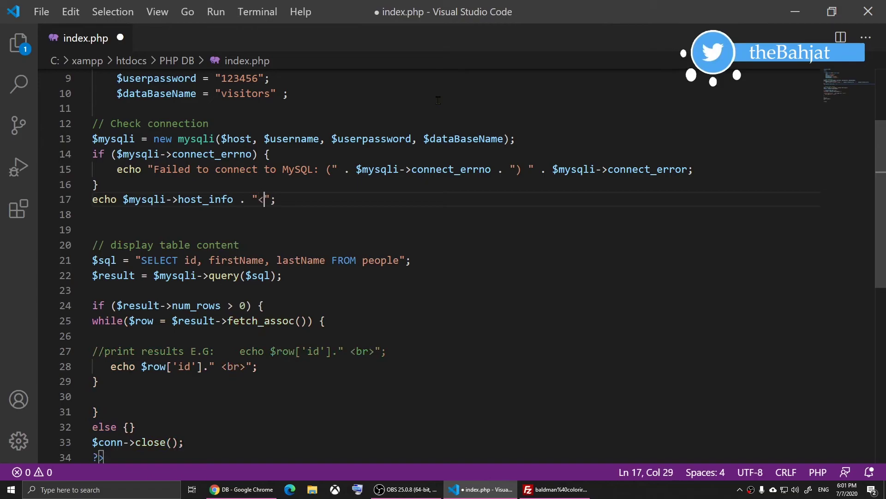
key(ctrl+s)
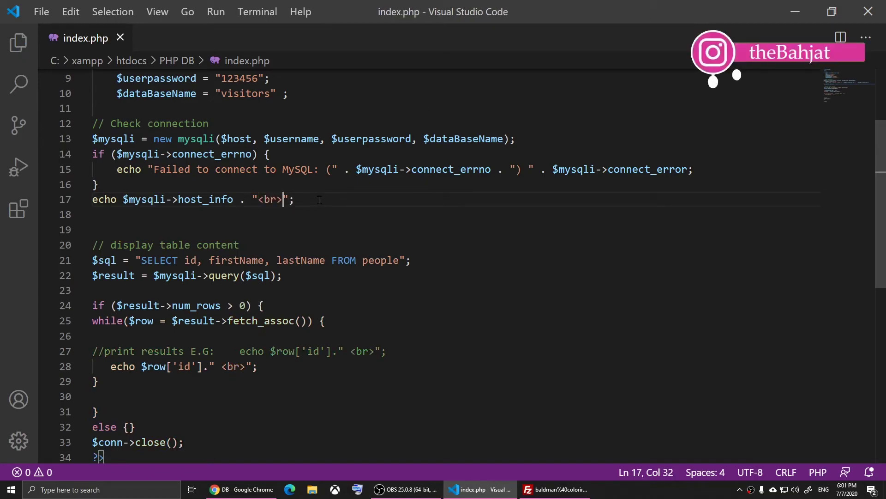
Re-upload index.php to the db folder and reload the page to check the output
key(alt+Tab)
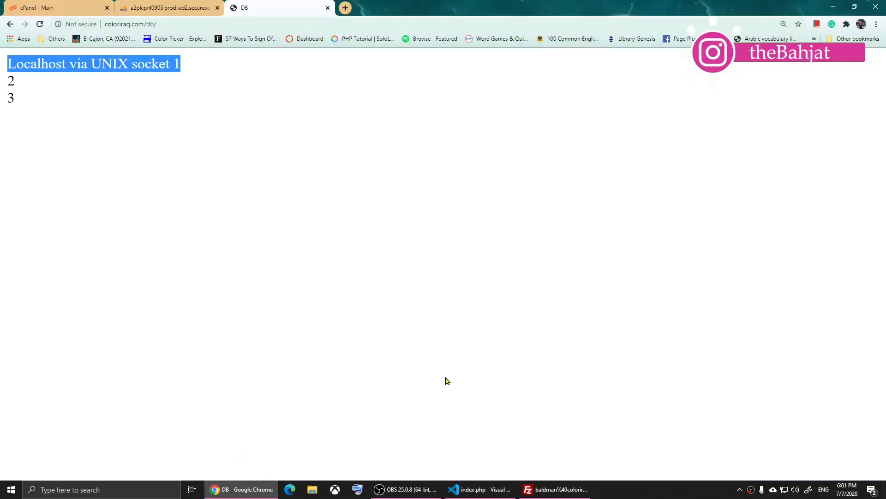
click(554, 488)
drag(379, 271, 599, 314)
right_click(103, 230)
click(140, 257)
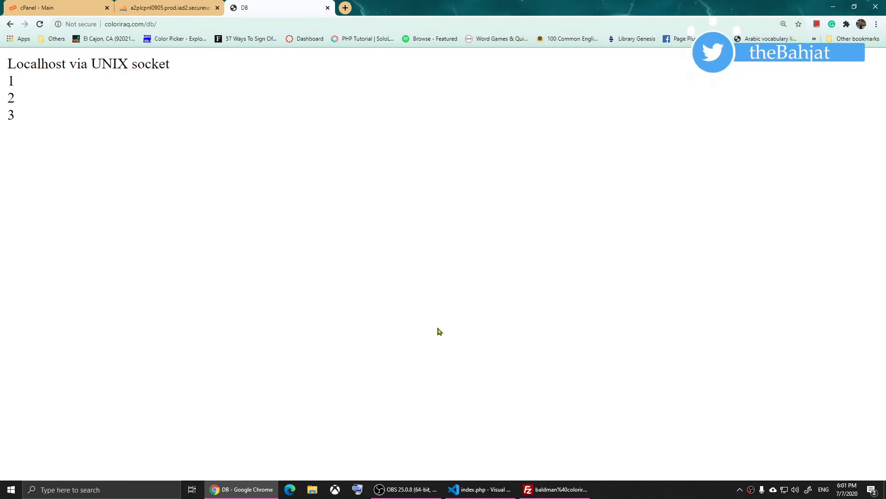
click(555, 489)
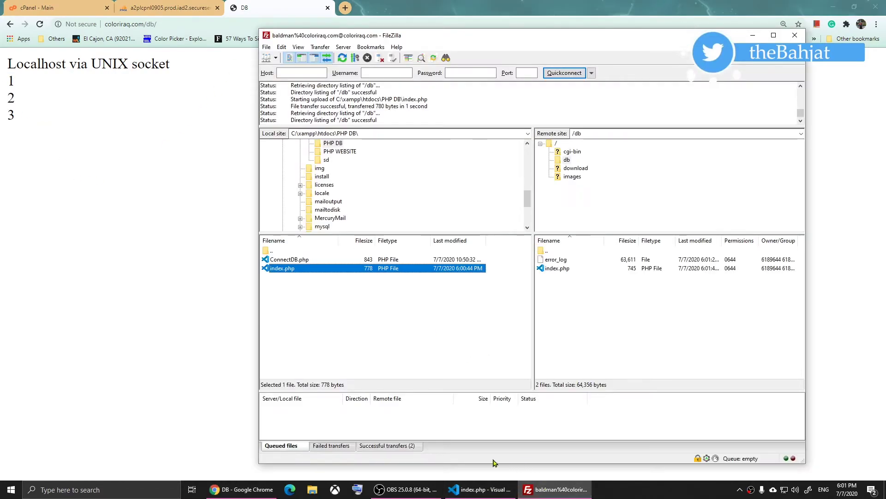
click(480, 489)
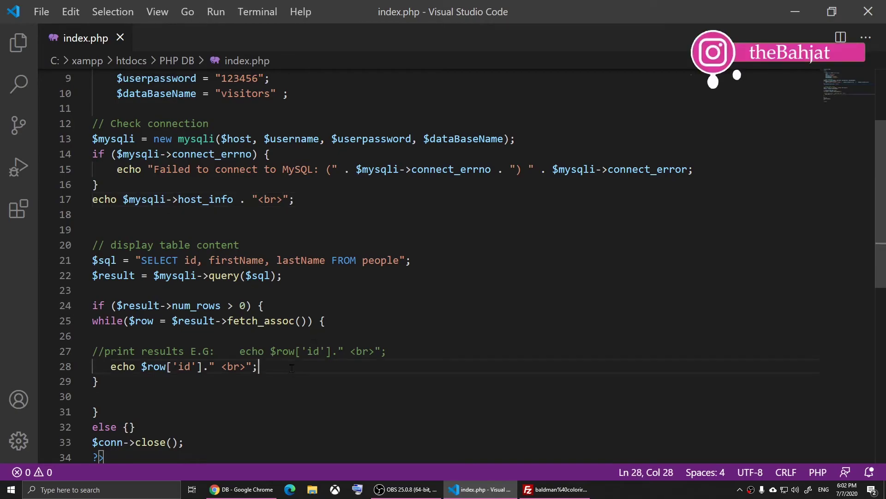
Add echo $row['firstName']; below the id line in the loop and save
key(Return)
text(echo)
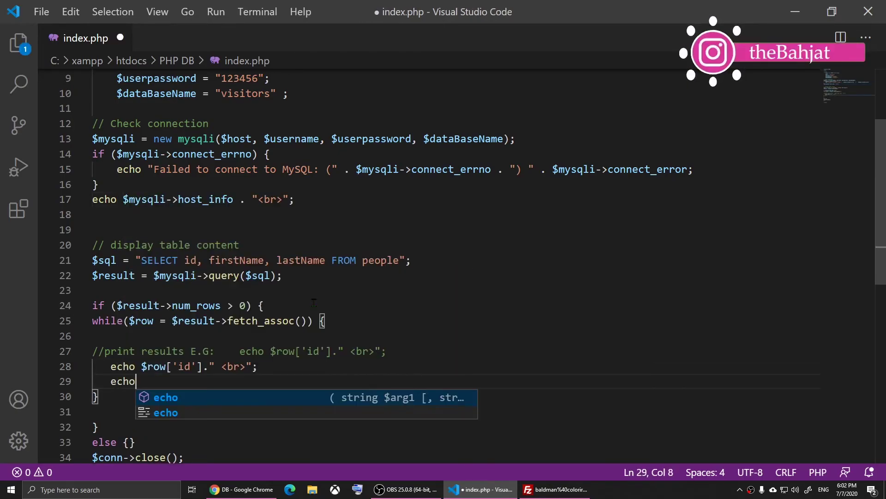
text( $row)
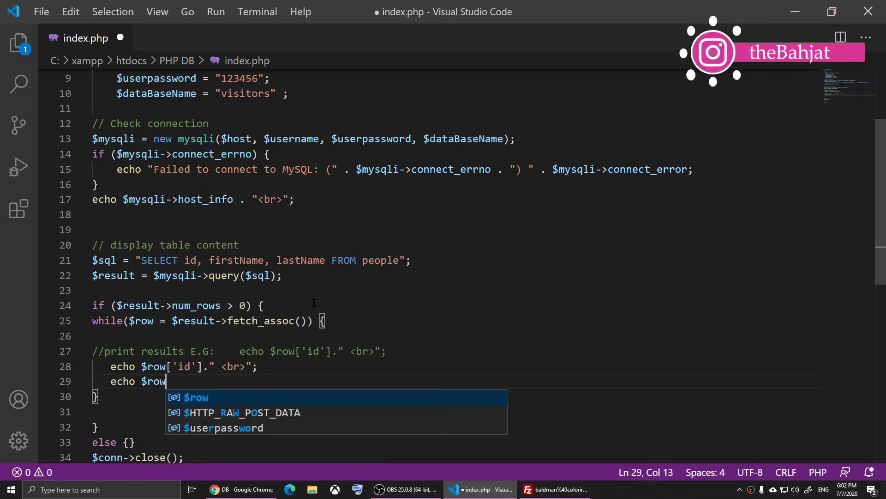
text([)
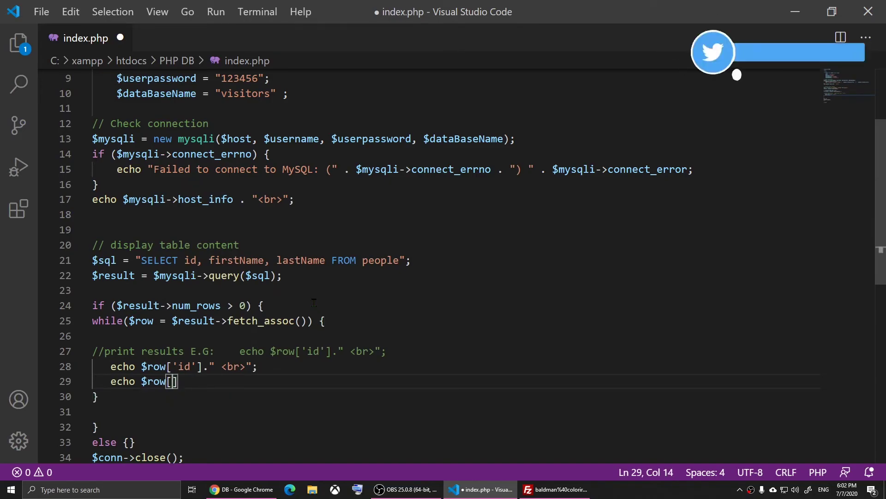
text(')
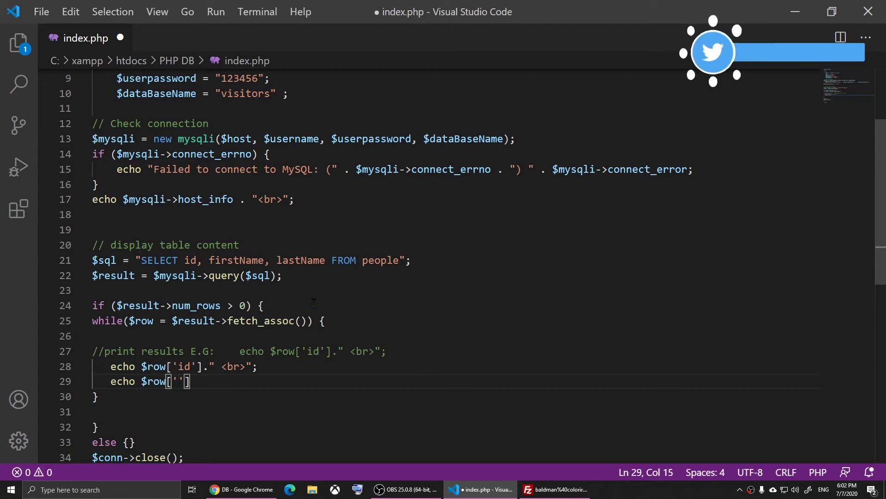
text(firstName'])
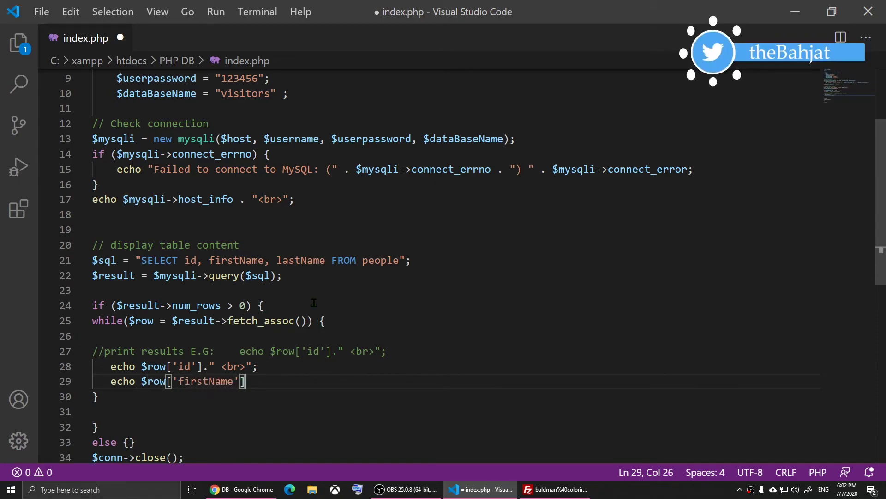
text(;)
key(ctrl+s)
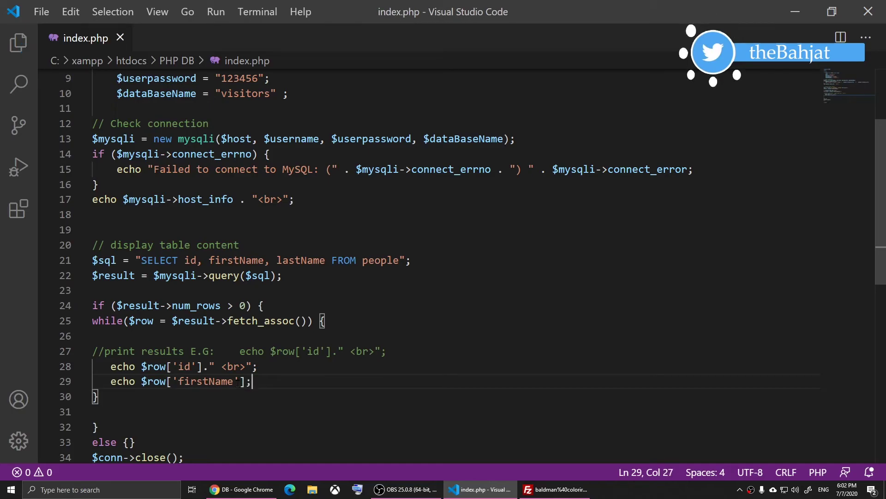
drag(179, 381, 230, 382)
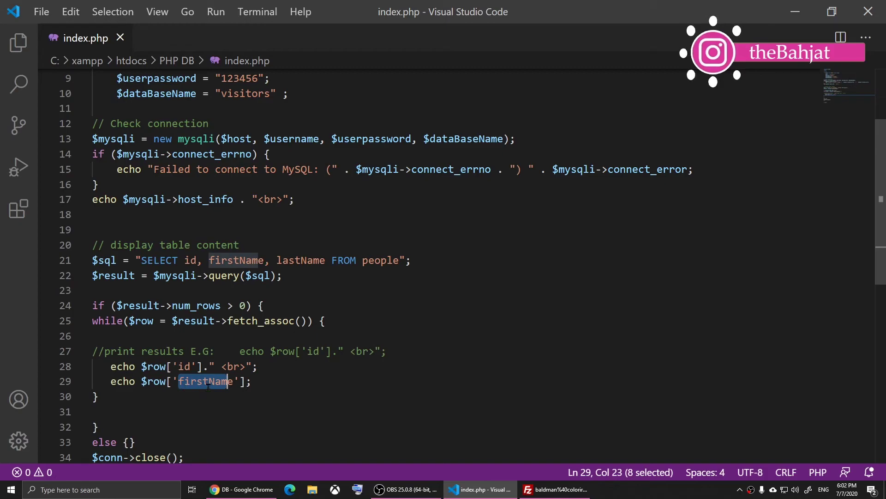
click(240, 392)
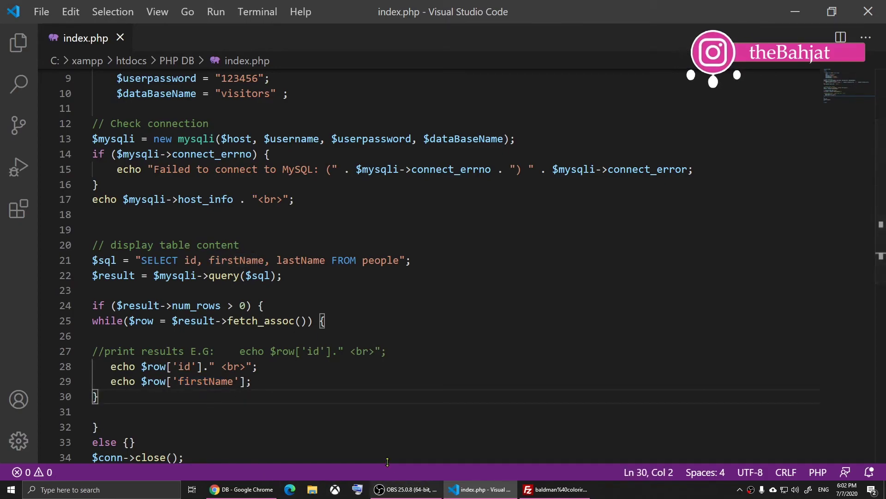
Reload the db page to see first names printed among the ids, like 'Trevor2'
click(555, 489)
right_click(214, 104)
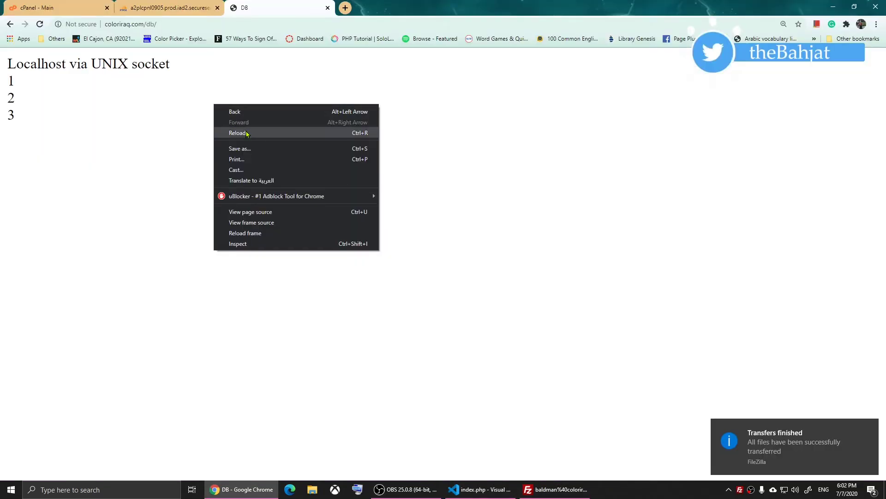
click(247, 134)
drag(9, 96, 79, 131)
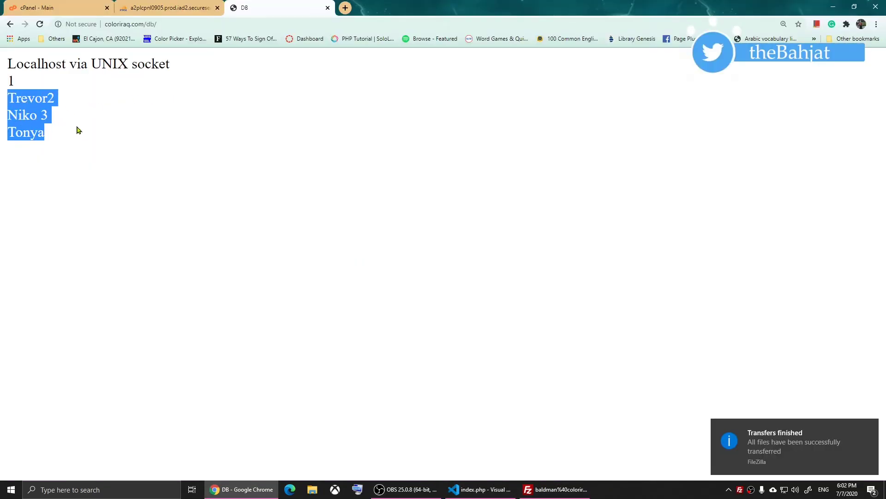
click(89, 140)
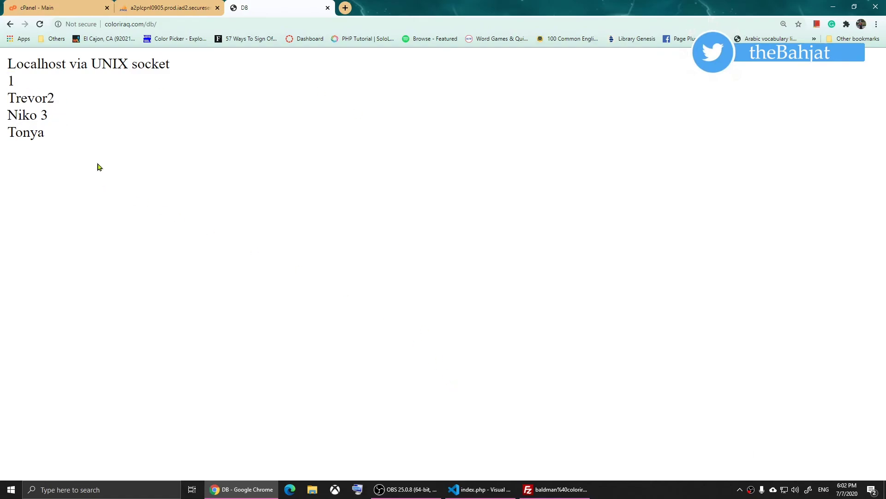
click(480, 489)
drag(178, 326, 247, 326)
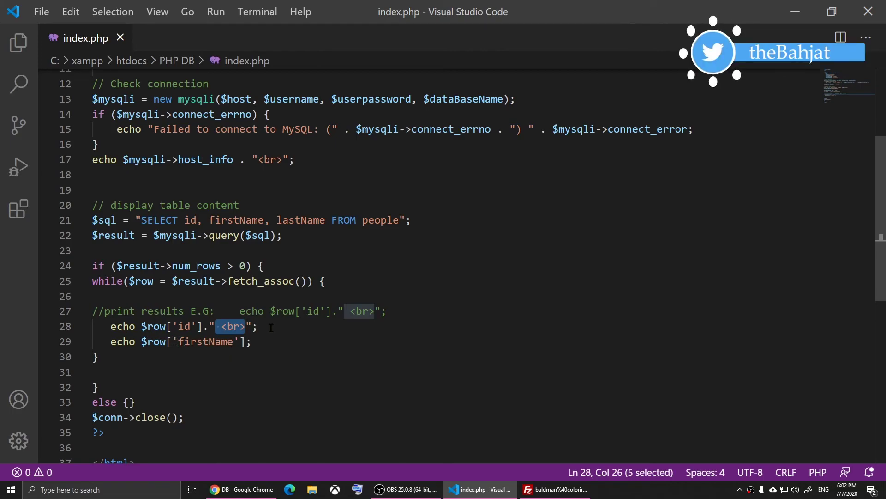
Delete the id output line and duplicate the firstName echo line below itself
drag(271, 327, 106, 326)
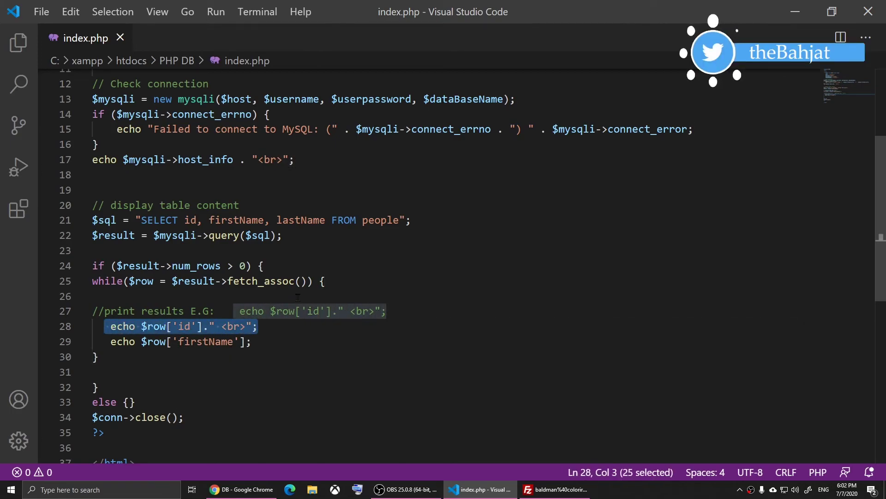
key(BackSpace)
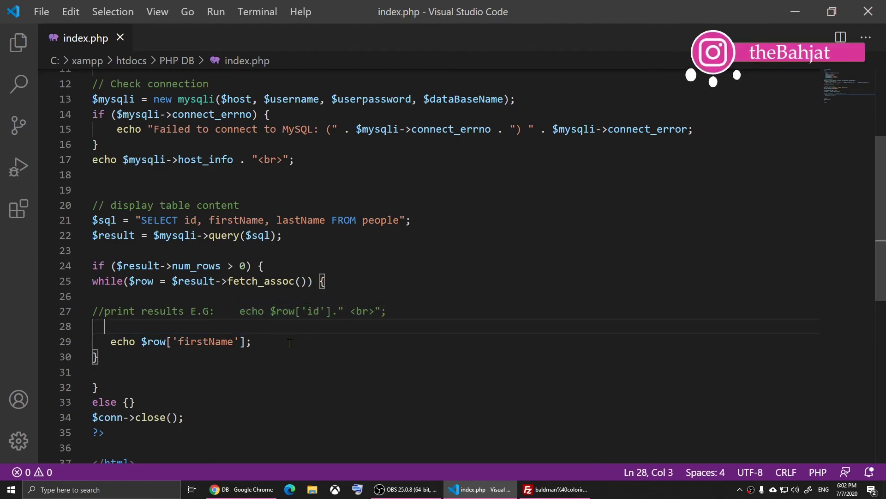
click(290, 342)
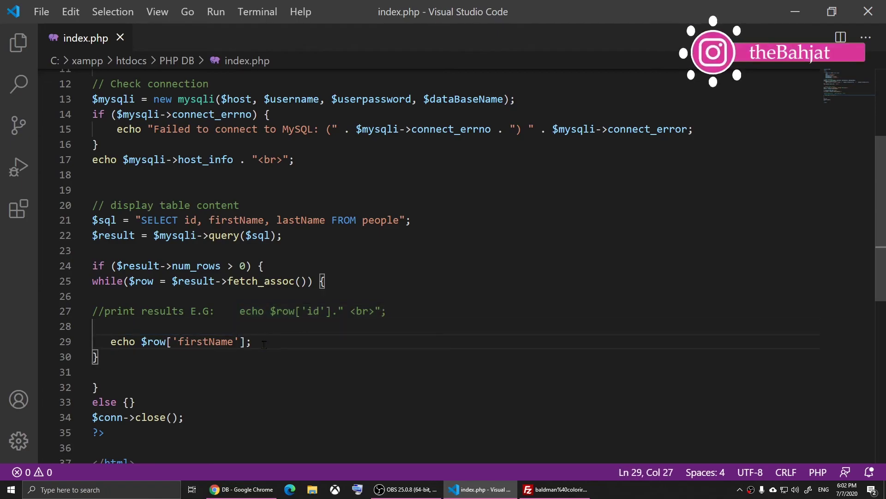
drag(252, 342, 109, 342)
key(ctrl+c)
click(286, 342)
key(Return)
key(ctrl+v)
Change the duplicate line's key to lastName and save index.php
key(Left)
key(Left)
key(Left)
key(Left)
key(Left)
key(Left)
key(Left)
key(Left)
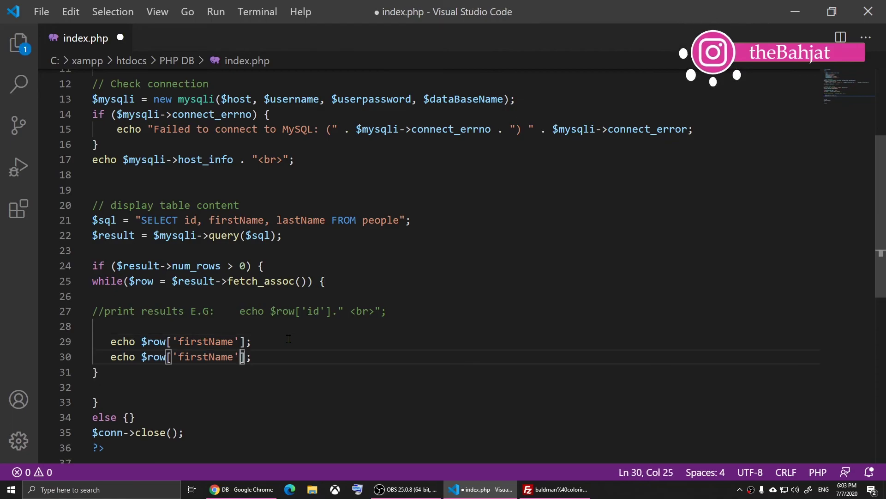
key(BackSpace)
key(BackSpace)
key(BackSpace)
key(BackSpace)
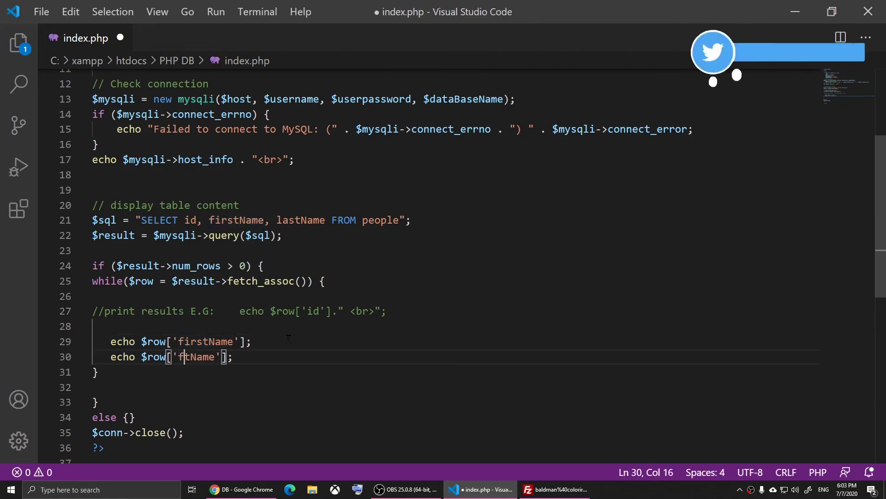
text(ka)
key(BackSpace)
key(BackSpace)
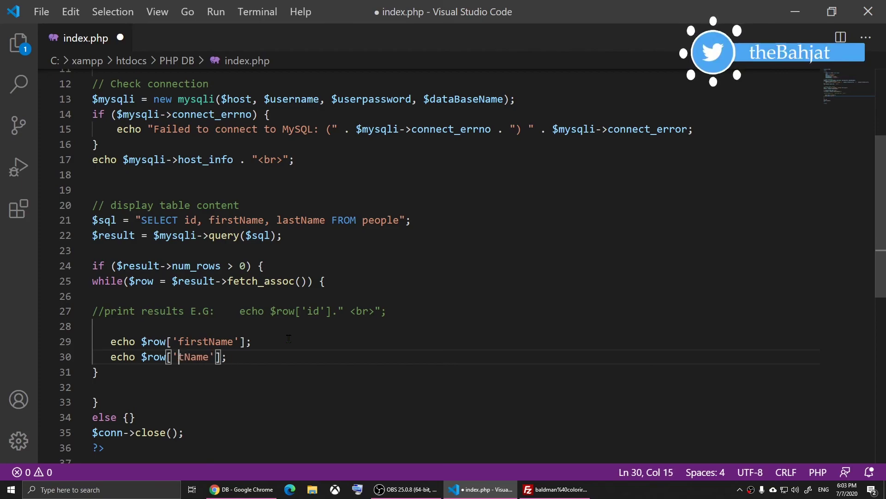
text(last)
key(BackSpace)
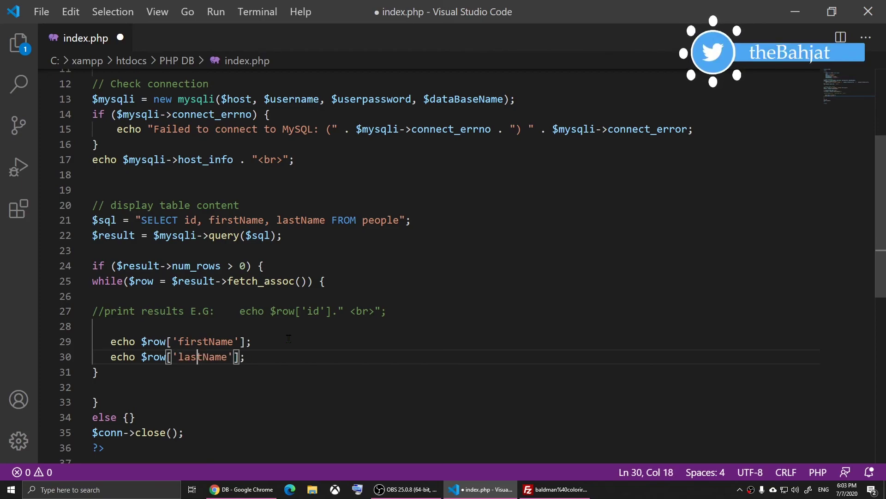
key(ctrl+s)
Reload the db page and check the spacing between each first and last name
key(alt+Tab)
right_click(60, 255)
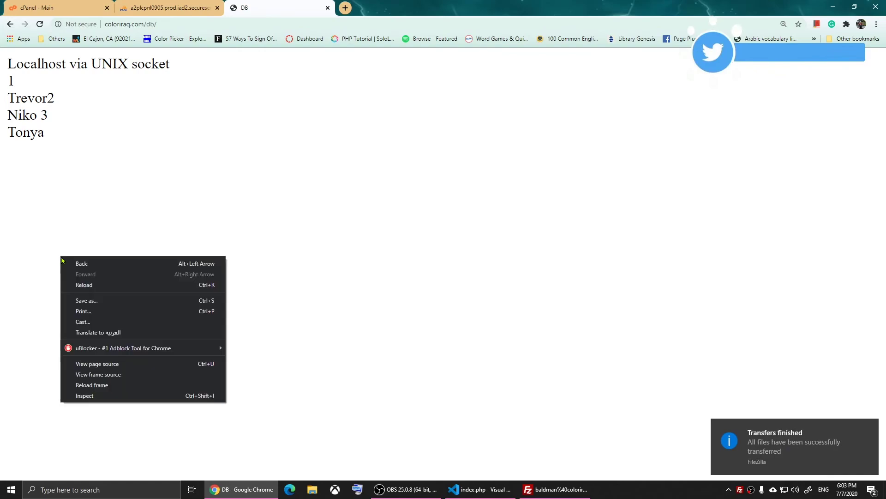
click(81, 287)
drag(16, 81, 219, 84)
click(111, 97)
click(273, 104)
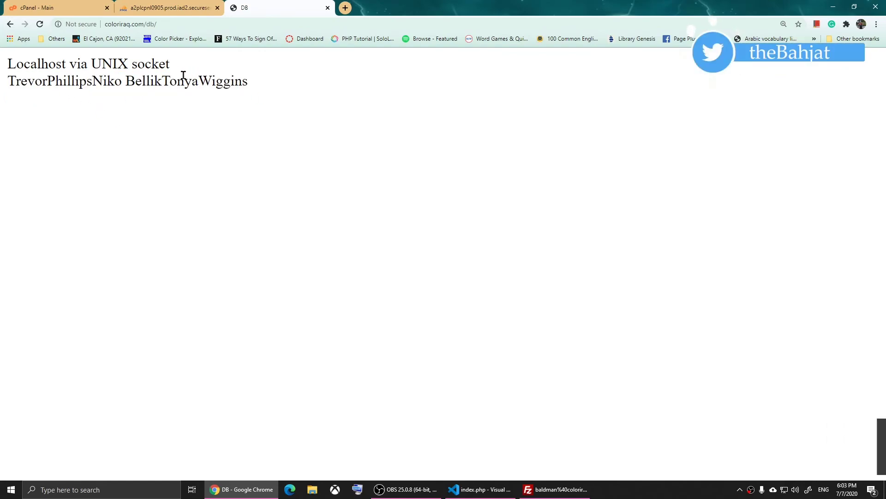
drag(162, 80, 245, 88)
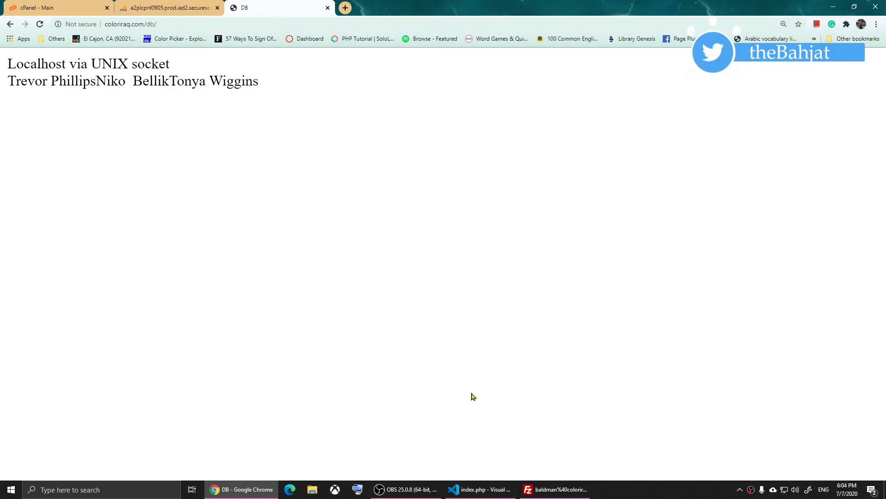